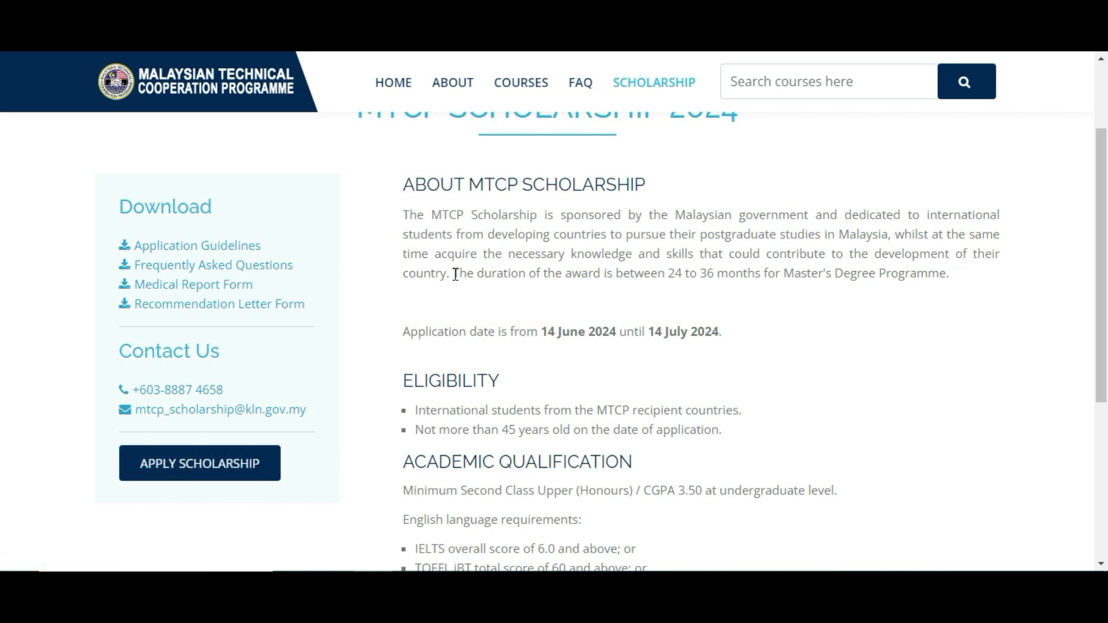
# Highlight the award duration sentence, open the scholarship registration form and choose MASTER'S DEGREE as the level of study.
pyautogui.moveTo(454, 275); pyautogui.dragTo(969, 283)
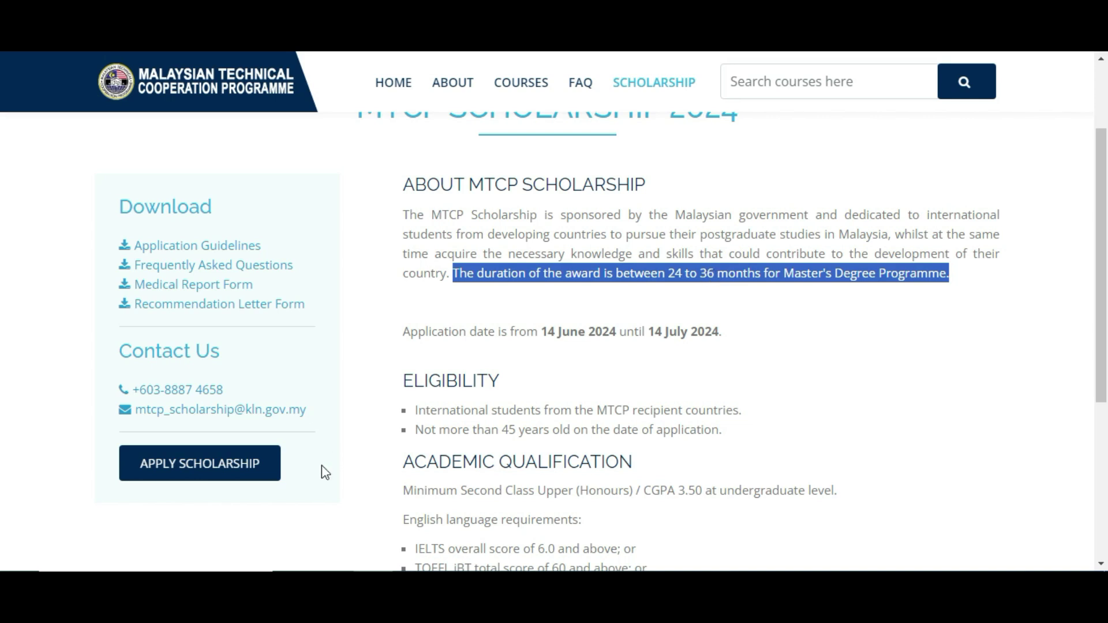
pyautogui.click(221, 476)
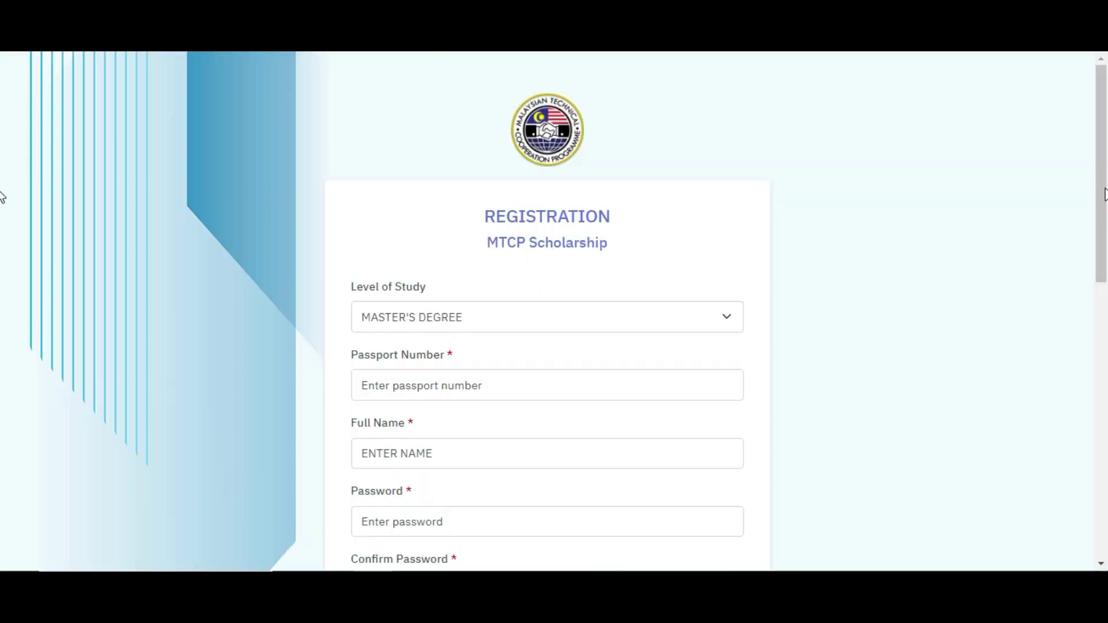
pyautogui.scroll(-2, 710, 198)
pyautogui.click(693, 206)
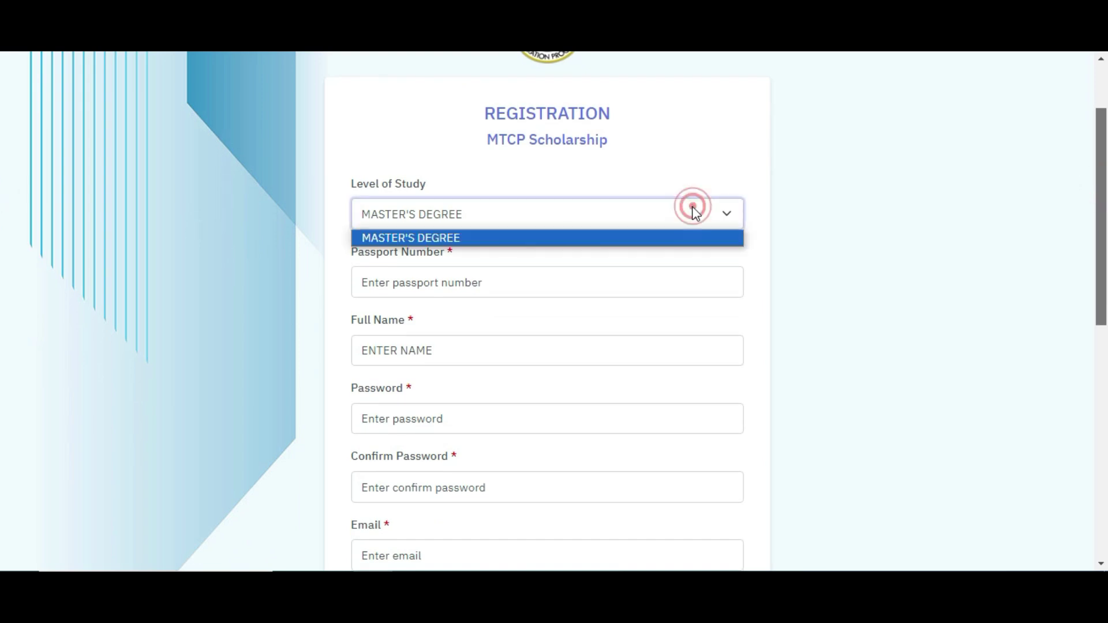
pyautogui.click(498, 238)
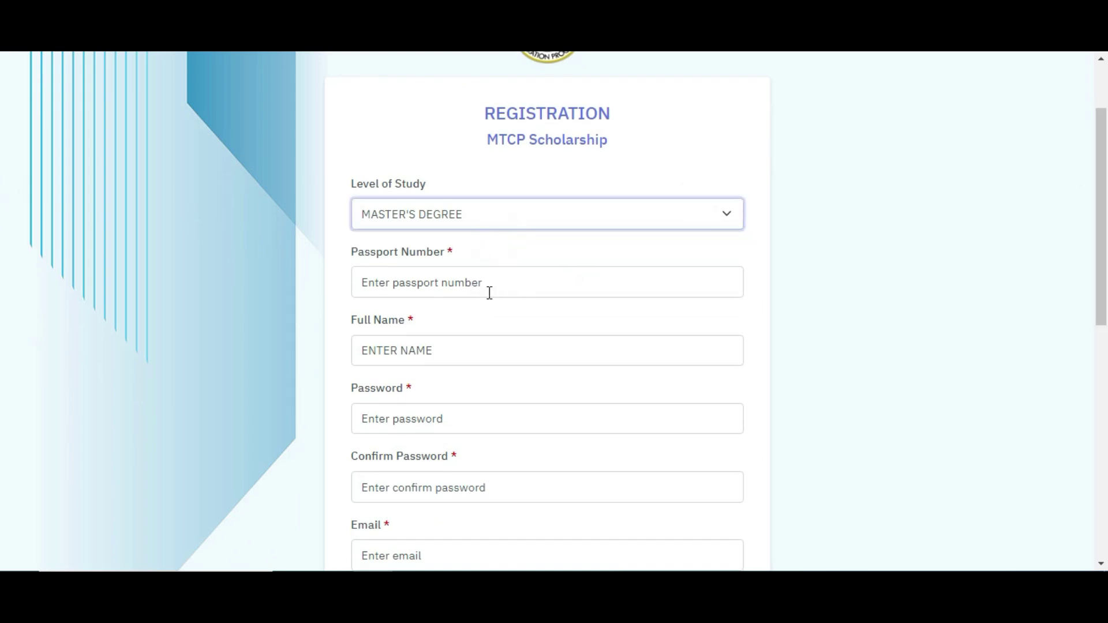
# Review the remaining registration fields, including the list of MTCP recipient countries.
pyautogui.scroll(-1, 3, 268)
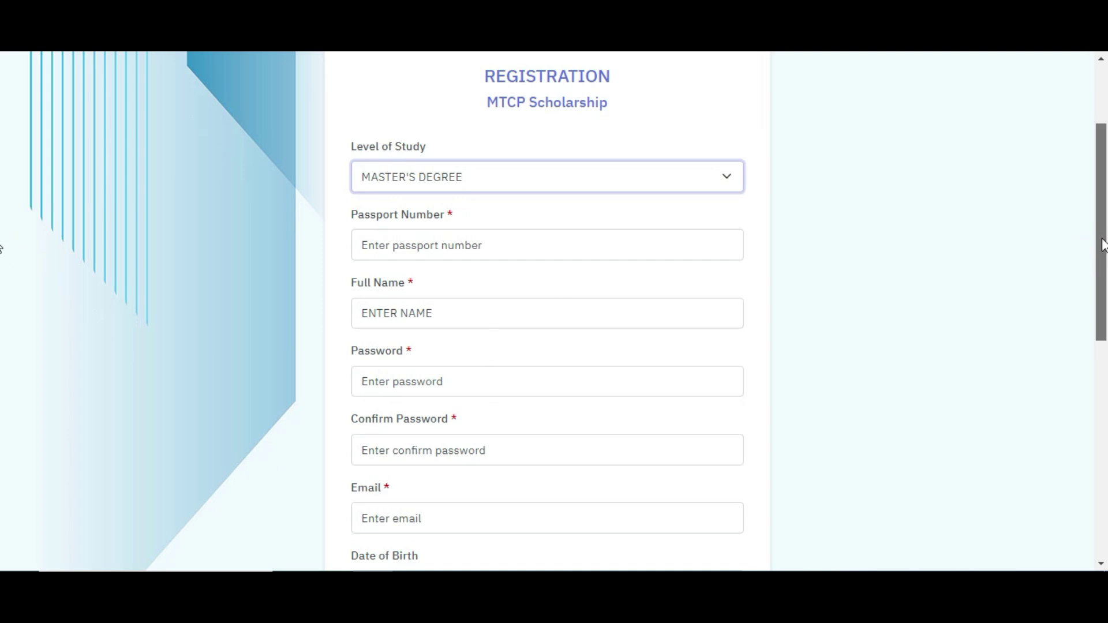
pyautogui.moveTo(1102, 242); pyautogui.dragTo(1103, 332)
pyautogui.click(656, 389)
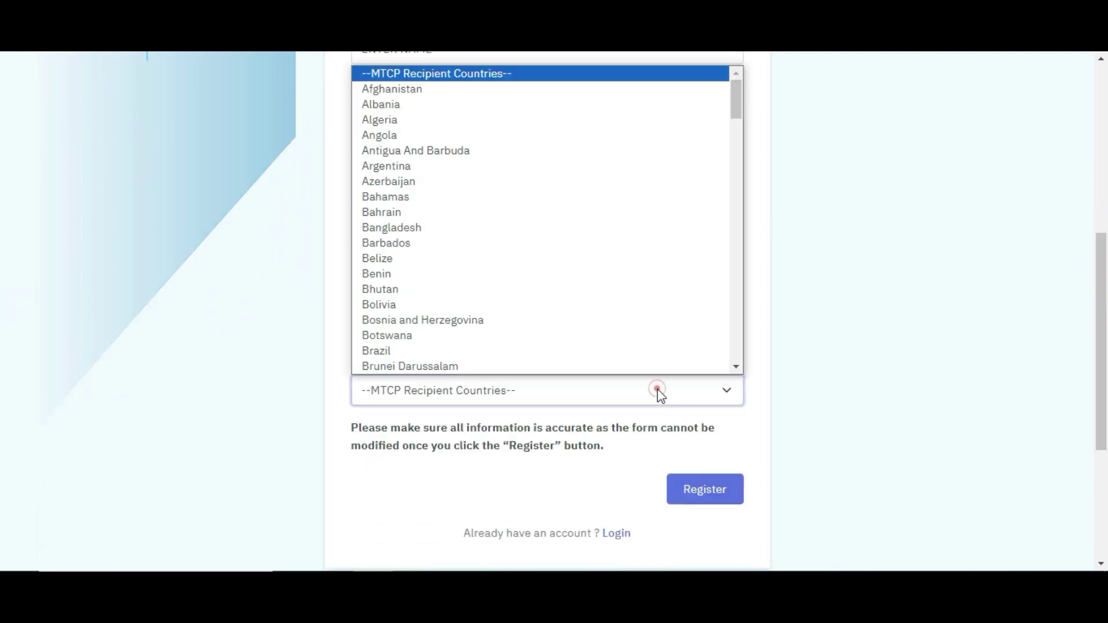
pyautogui.click(657, 389)
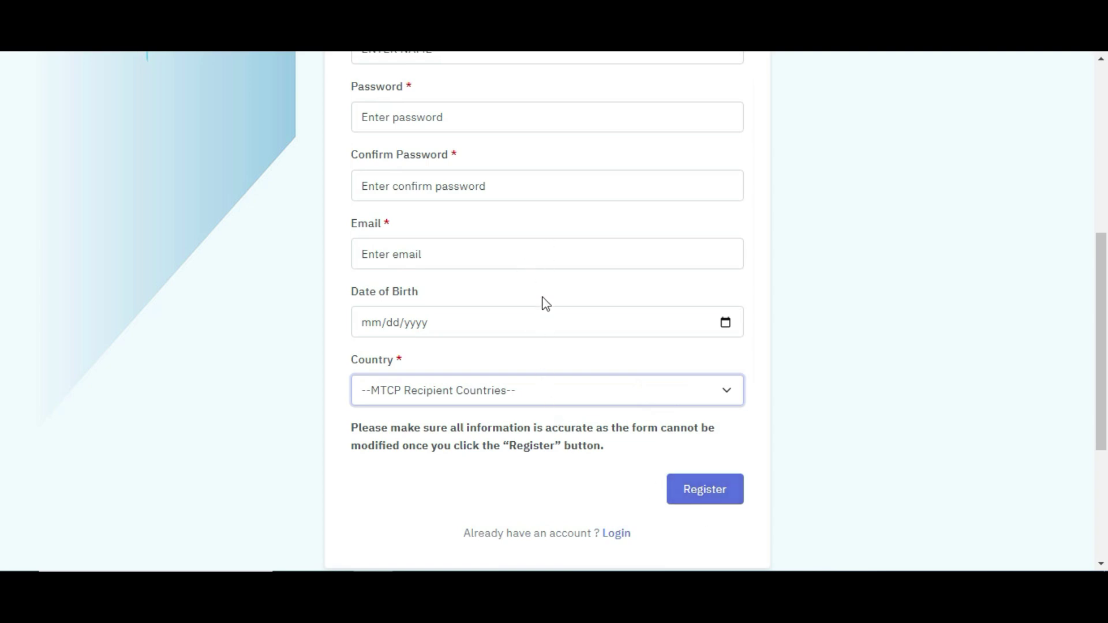
pyautogui.scroll(2, 3, 389)
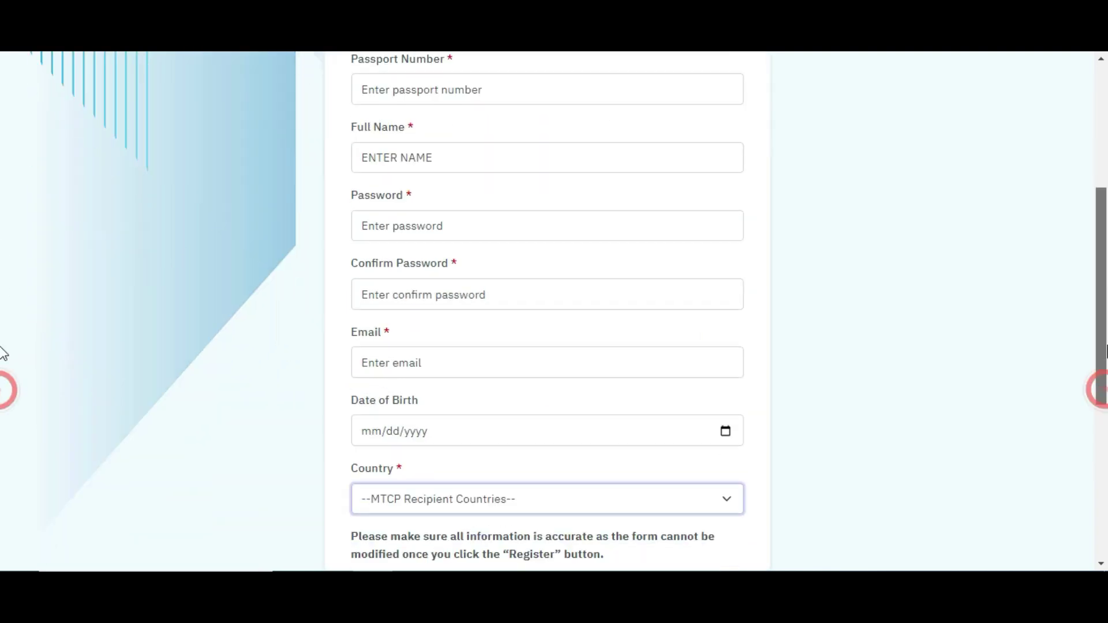
pyautogui.scroll(-3, 3, 319)
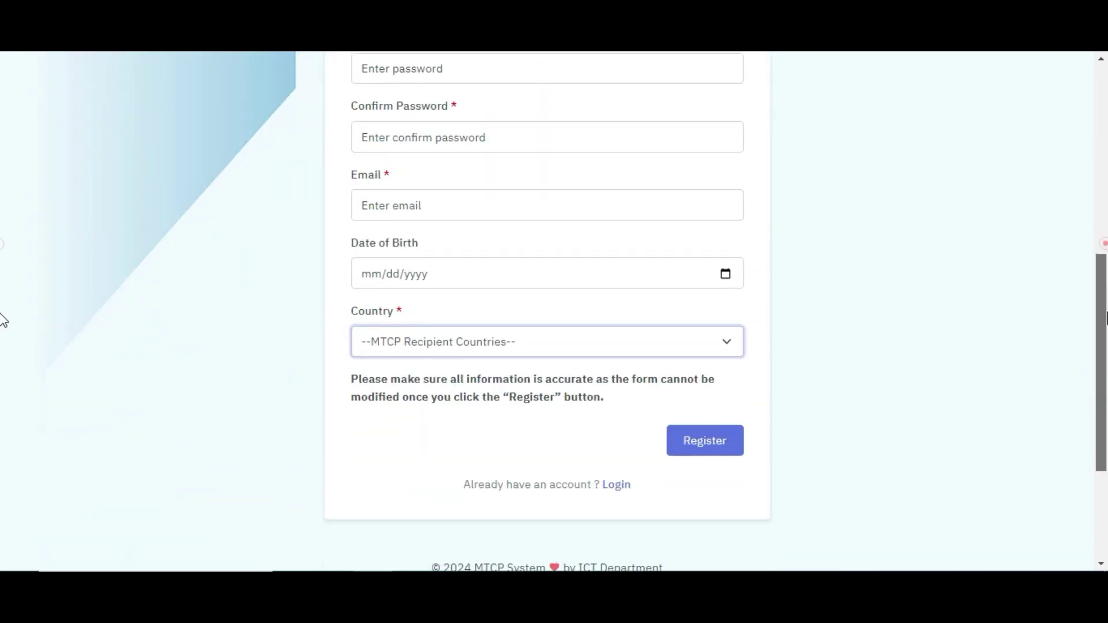
# Go to the scholarship login page and sign in with the saved account email and password.
pyautogui.click(612, 477)
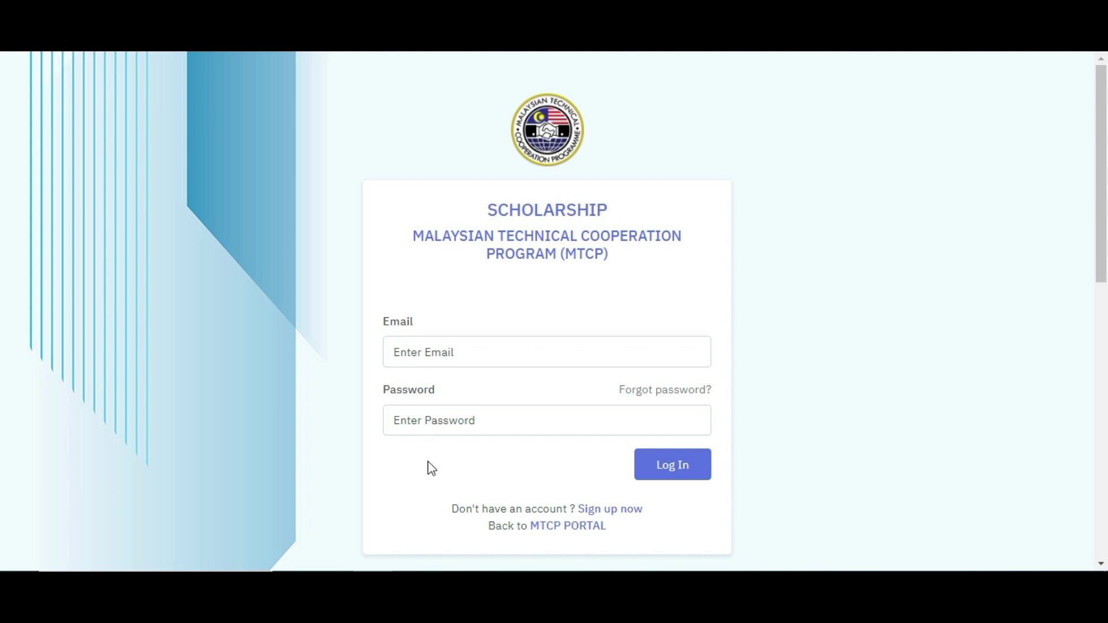
pyautogui.hotkey('ctrl', 'shift', 'l')
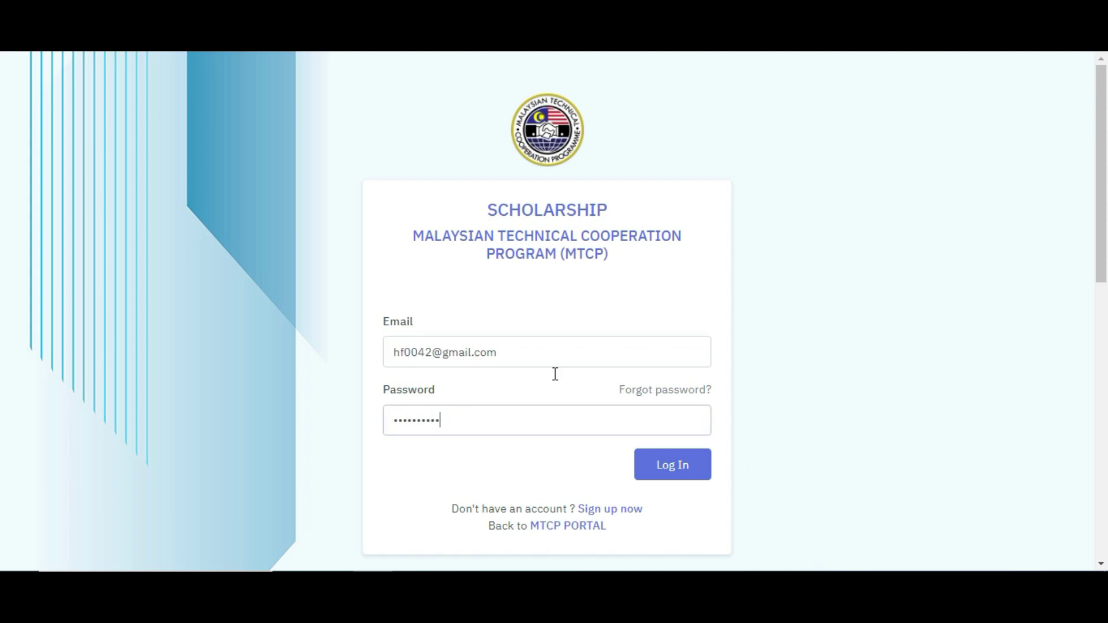
pyautogui.click(670, 474)
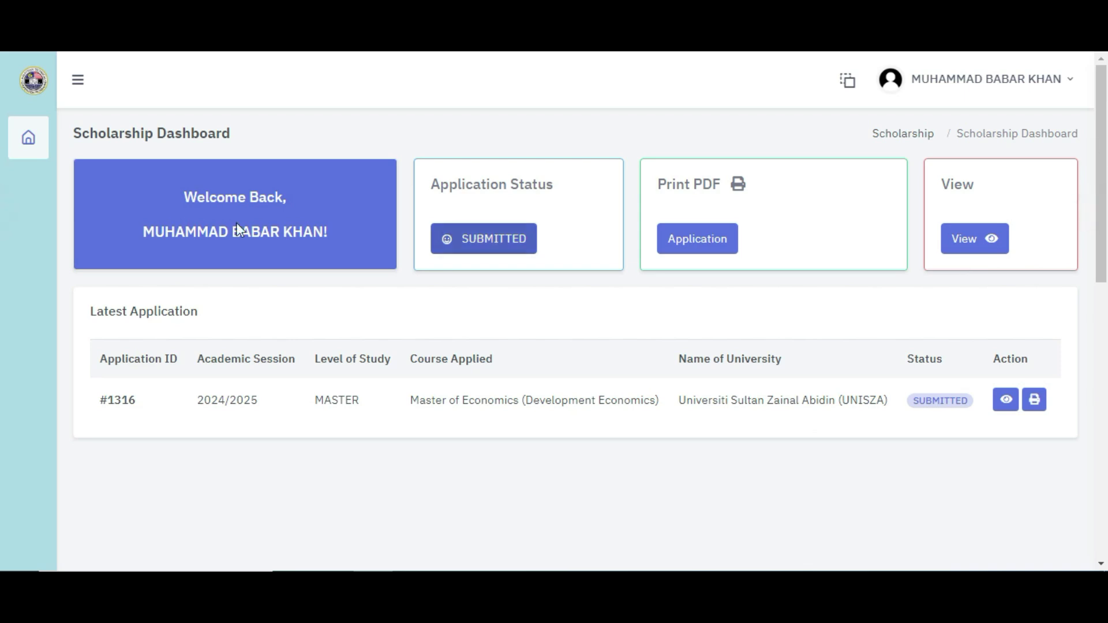
# Open the latest Master of Economics application from the scholarship dashboard for viewing.
pyautogui.moveTo(50, 134)
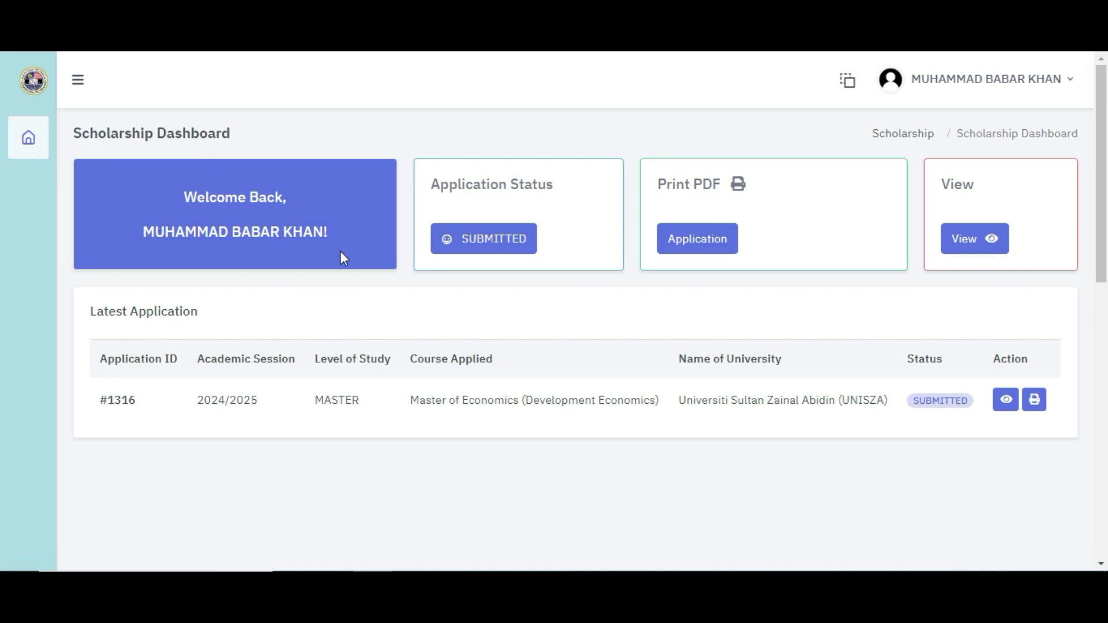
pyautogui.click(42, 136)
pyautogui.click(95, 132)
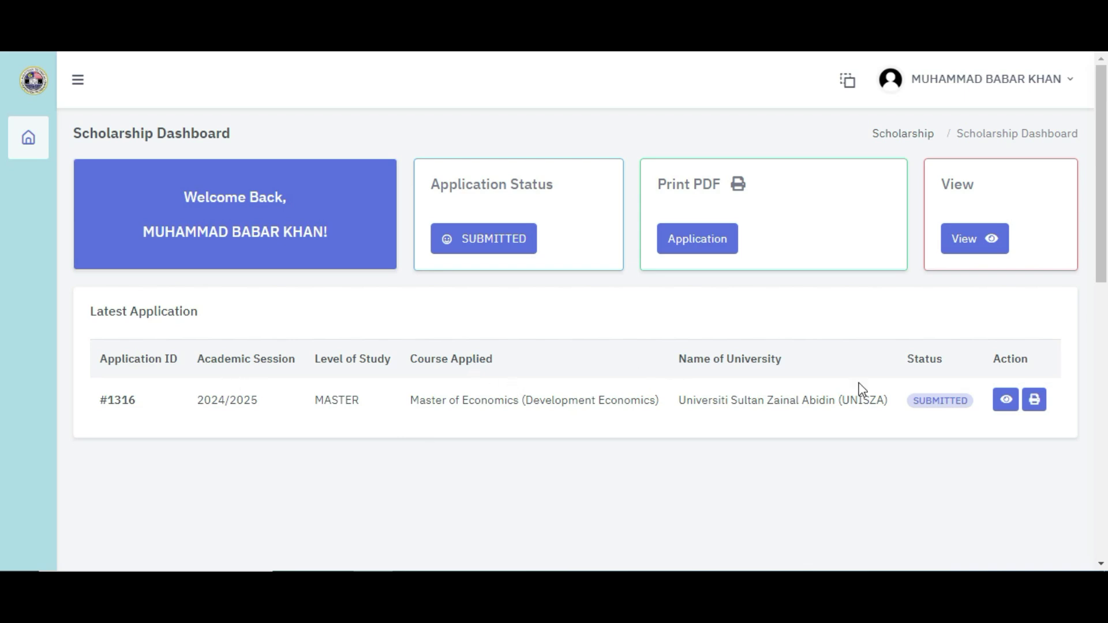
pyautogui.click(1006, 400)
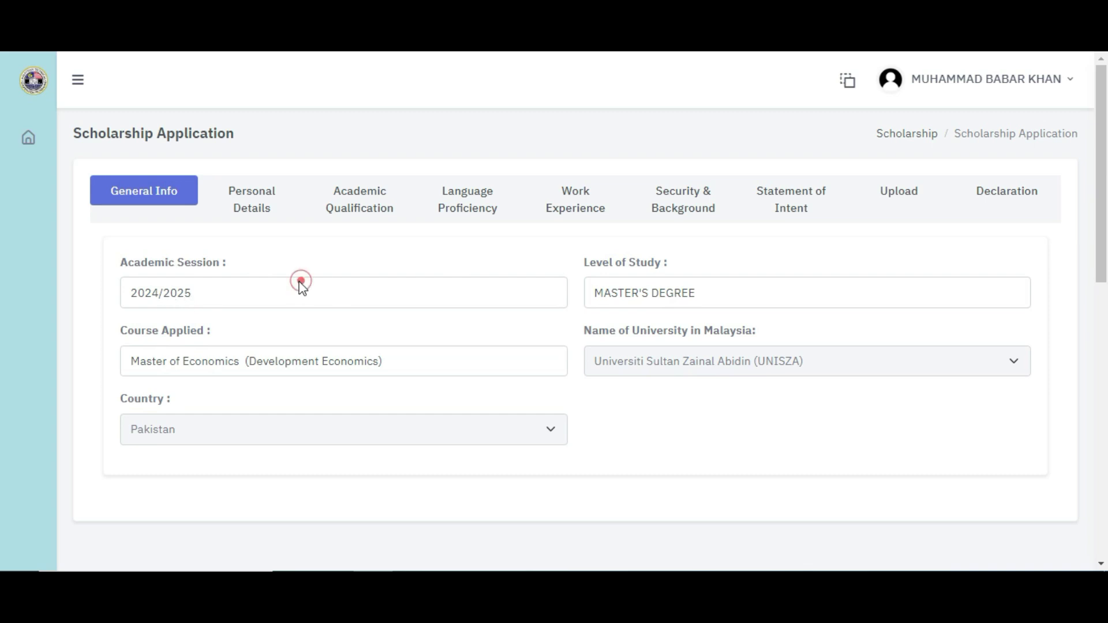
# Check the academic session, level of study and university in the general information, and view the list of personal details sections.
pyautogui.hotkey('ctrl', 'shift', 'Left')
pyautogui.hotkey('ctrl', 'shift', 'Left')
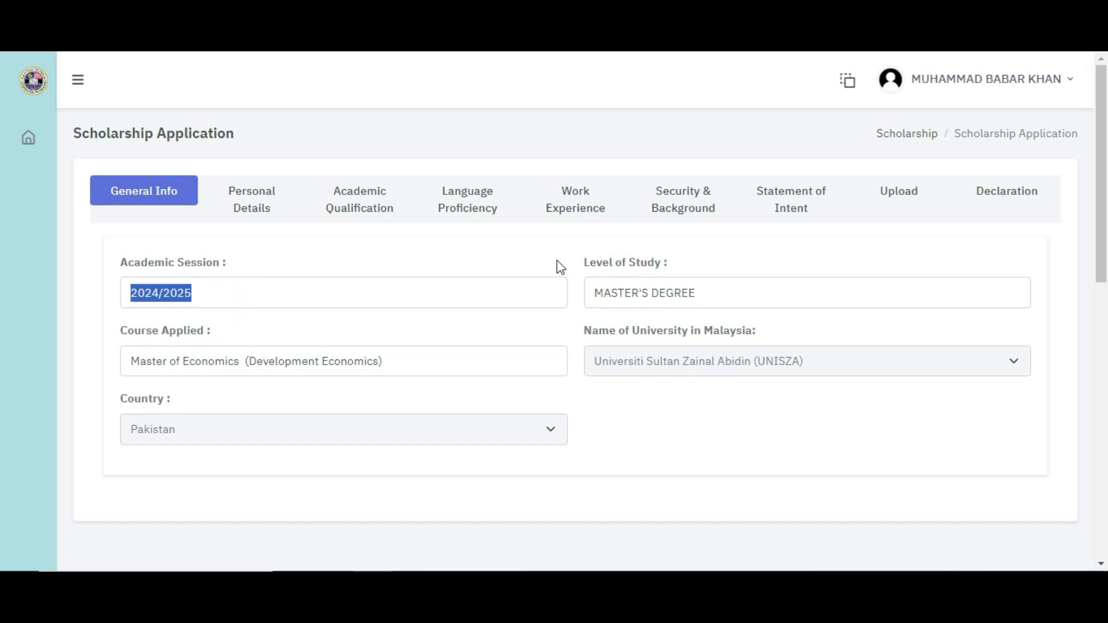
pyautogui.click(689, 293)
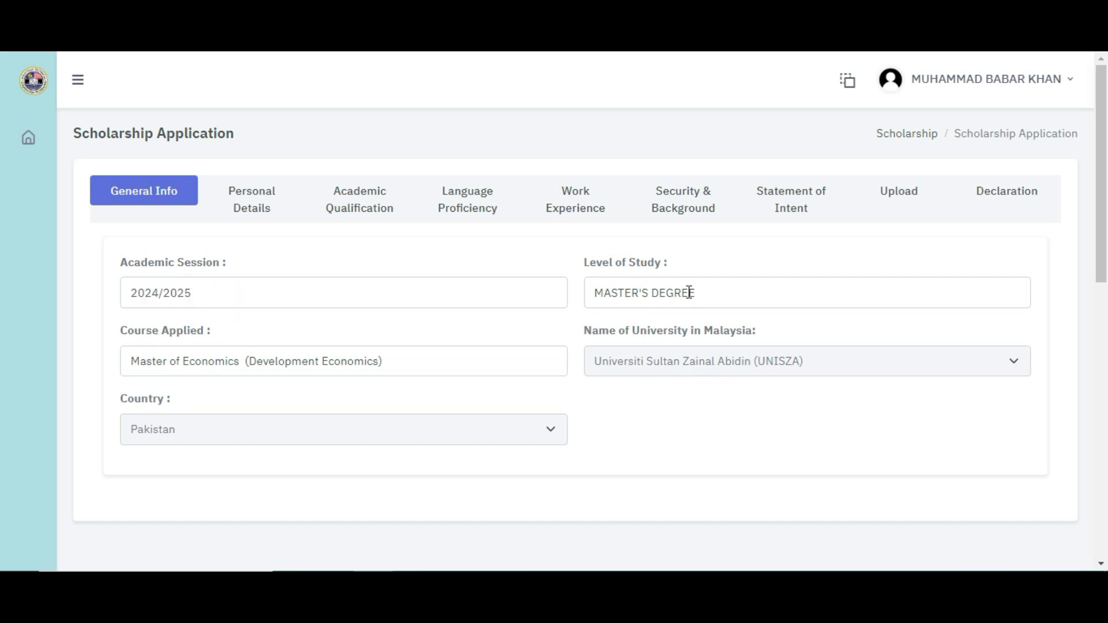
pyautogui.click(706, 364)
pyautogui.click(706, 365)
pyautogui.click(254, 215)
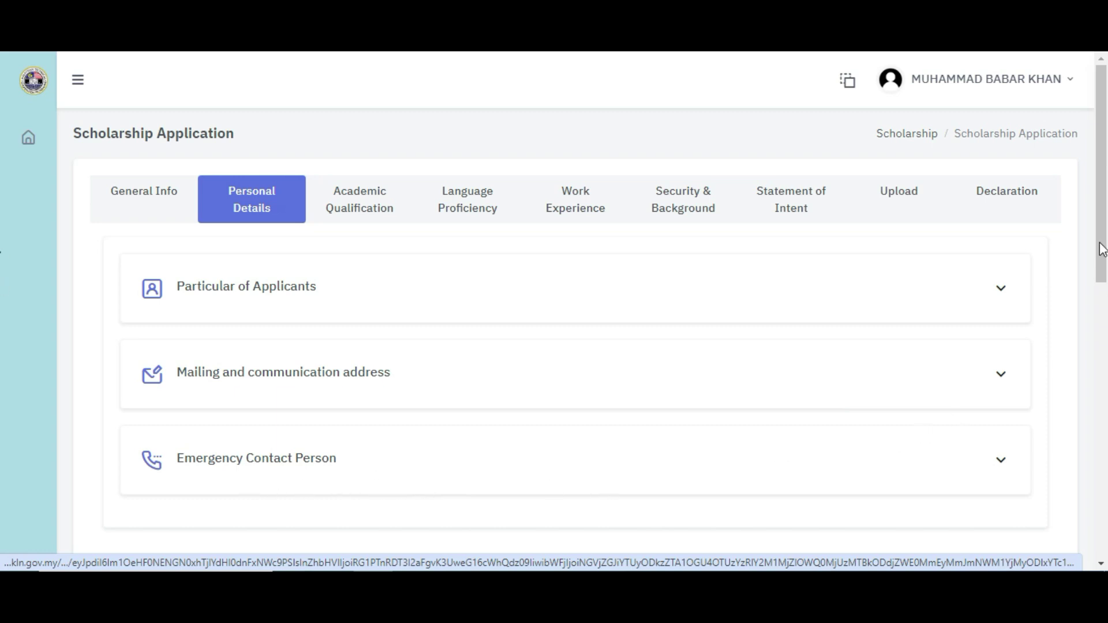
pyautogui.moveTo(1101, 249); pyautogui.dragTo(1101, 264)
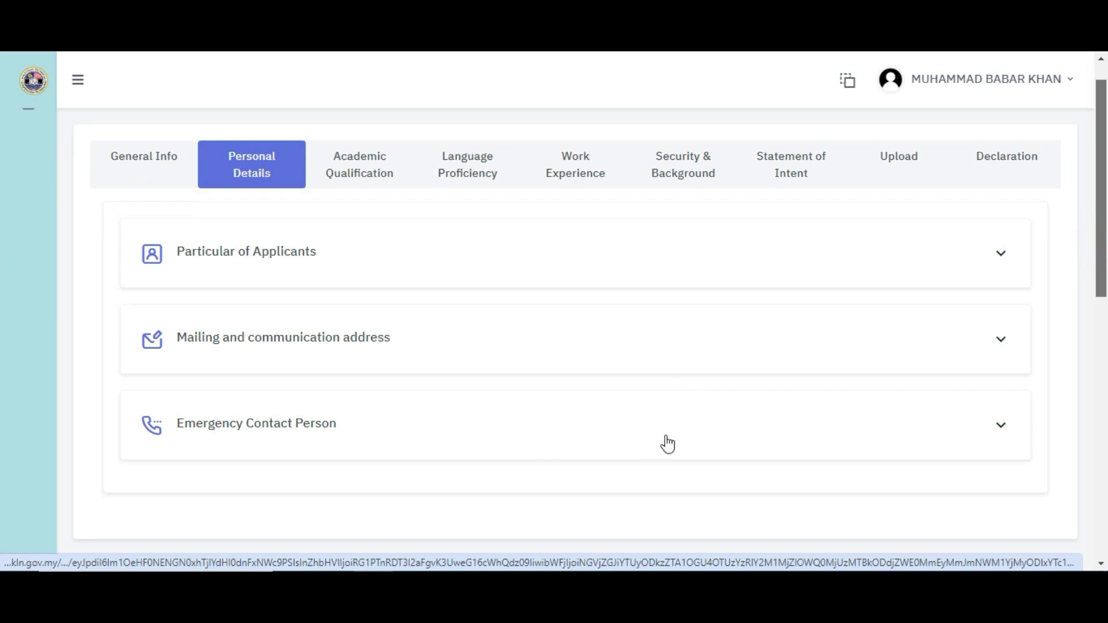
# Review the academic background and expand the academic and financial awards and other activities sections.
pyautogui.click(368, 174)
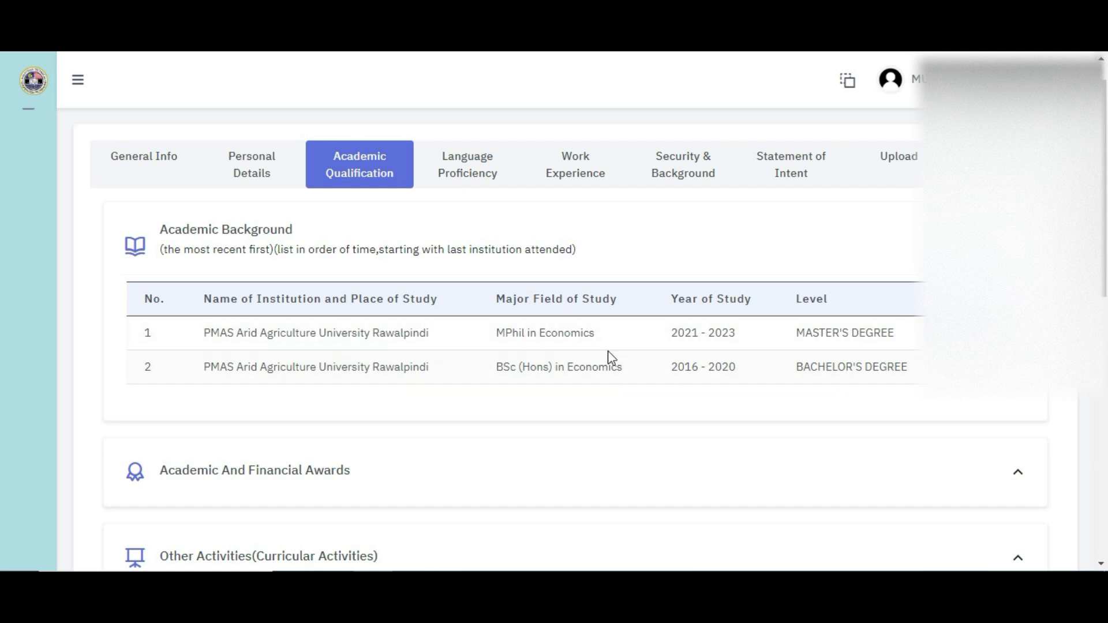
pyautogui.moveTo(1104, 266); pyautogui.dragTo(1104, 317)
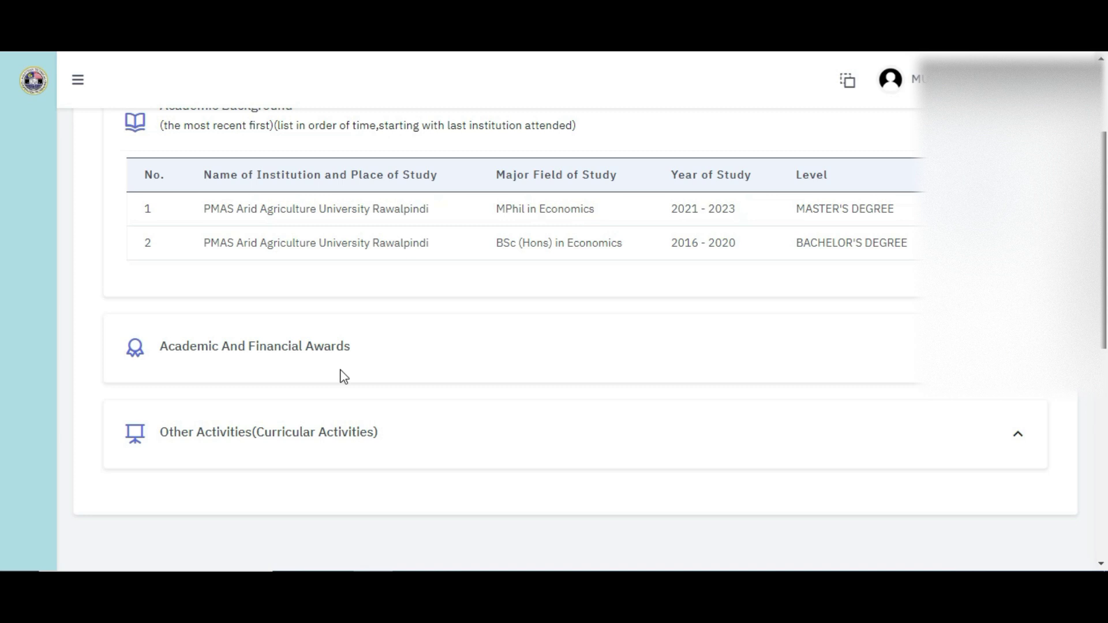
pyautogui.click(766, 349)
pyautogui.moveTo(1103, 274); pyautogui.dragTo(1103, 315)
pyautogui.click(1016, 414)
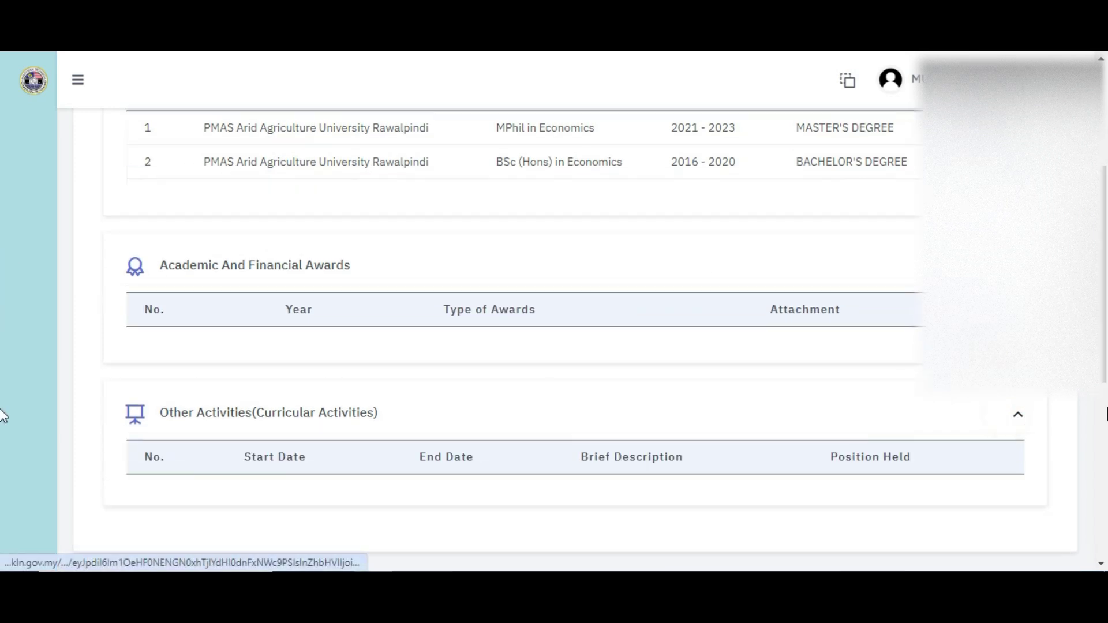
pyautogui.scroll(2, 3, 343)
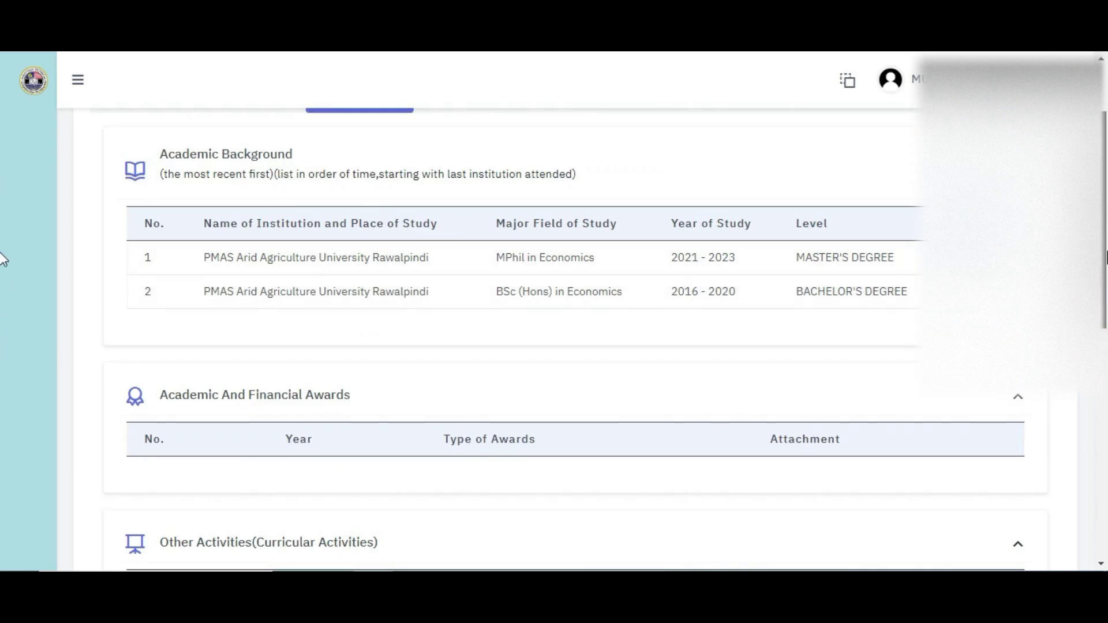
pyautogui.scroll(1, 3, 254)
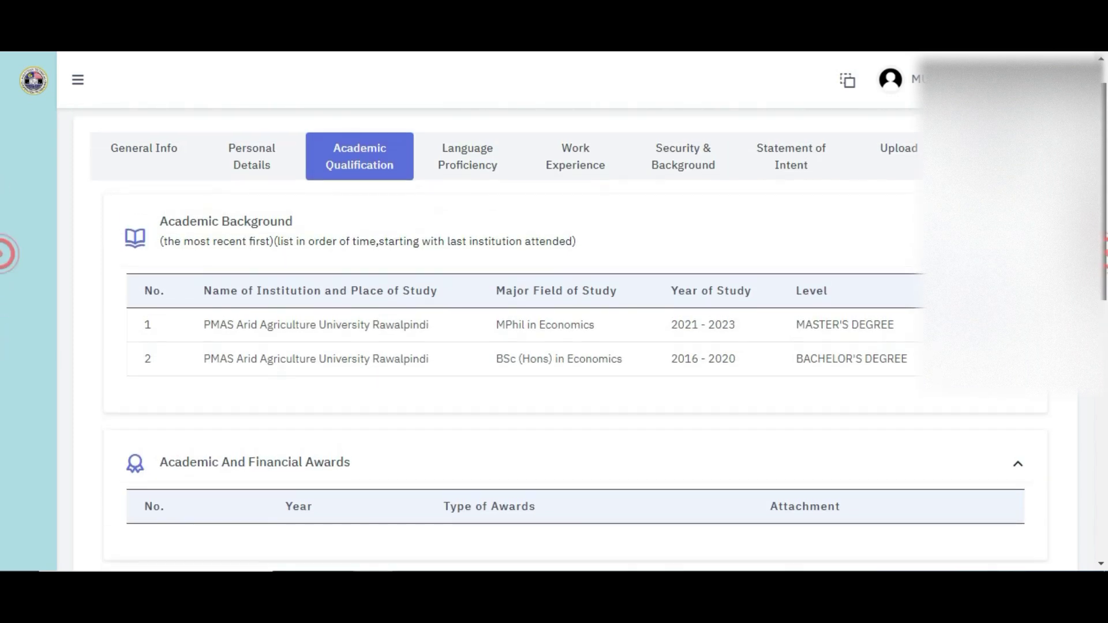
# View the applicant's language proficiency details and highlight the IELTS score.
pyautogui.click(471, 169)
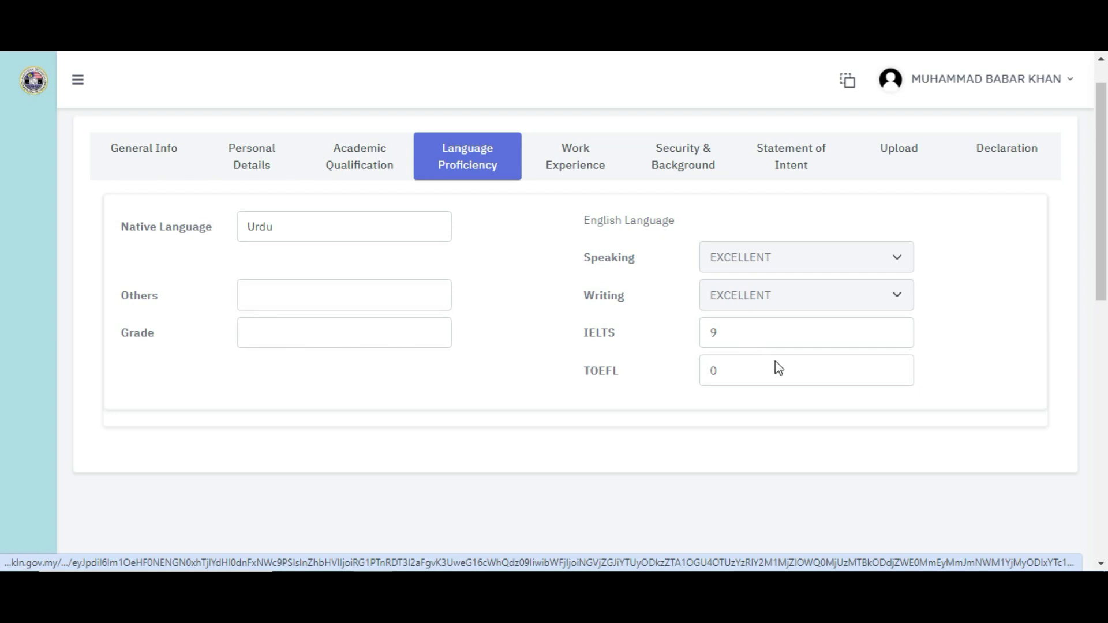
pyautogui.doubleClick(723, 339)
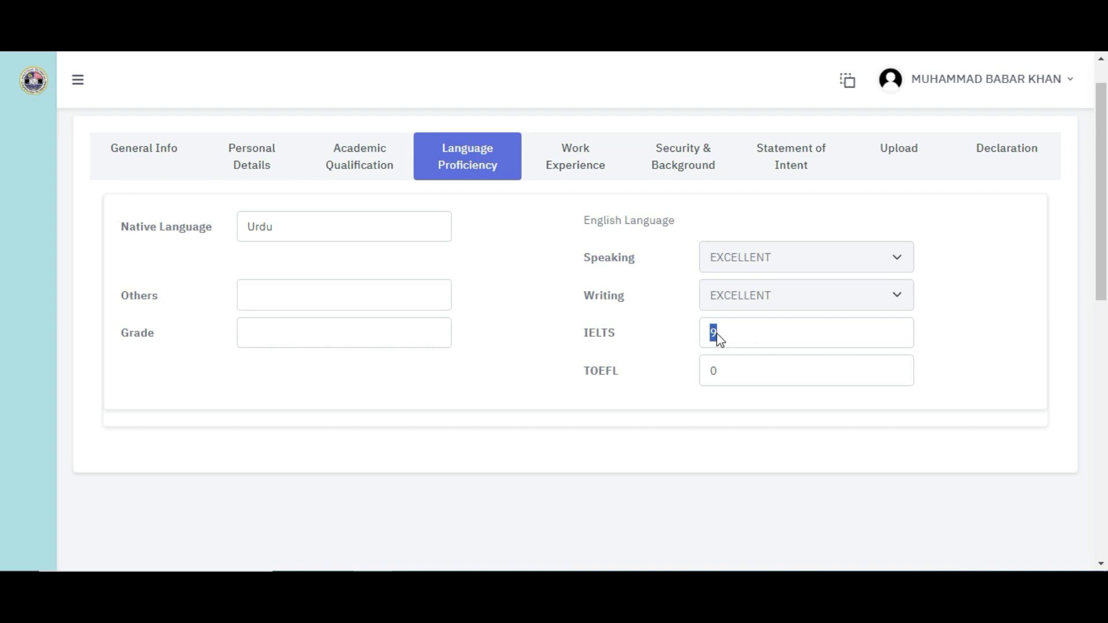
pyautogui.doubleClick(718, 335)
# Review the work experience section, expanding the current and previous job details.
pyautogui.click(577, 173)
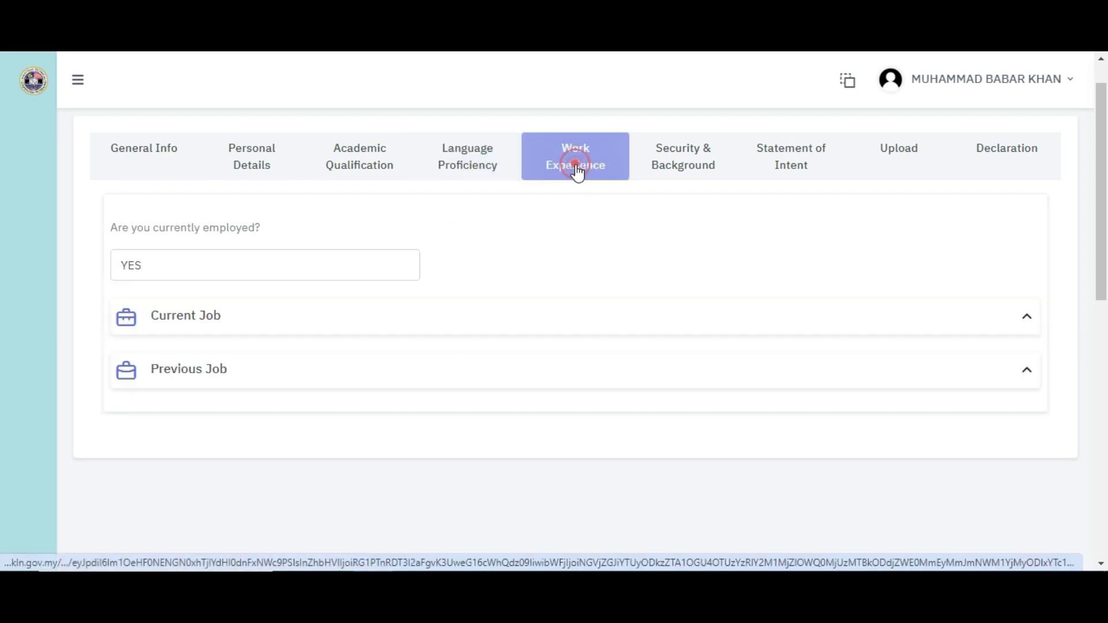
pyautogui.click(996, 329)
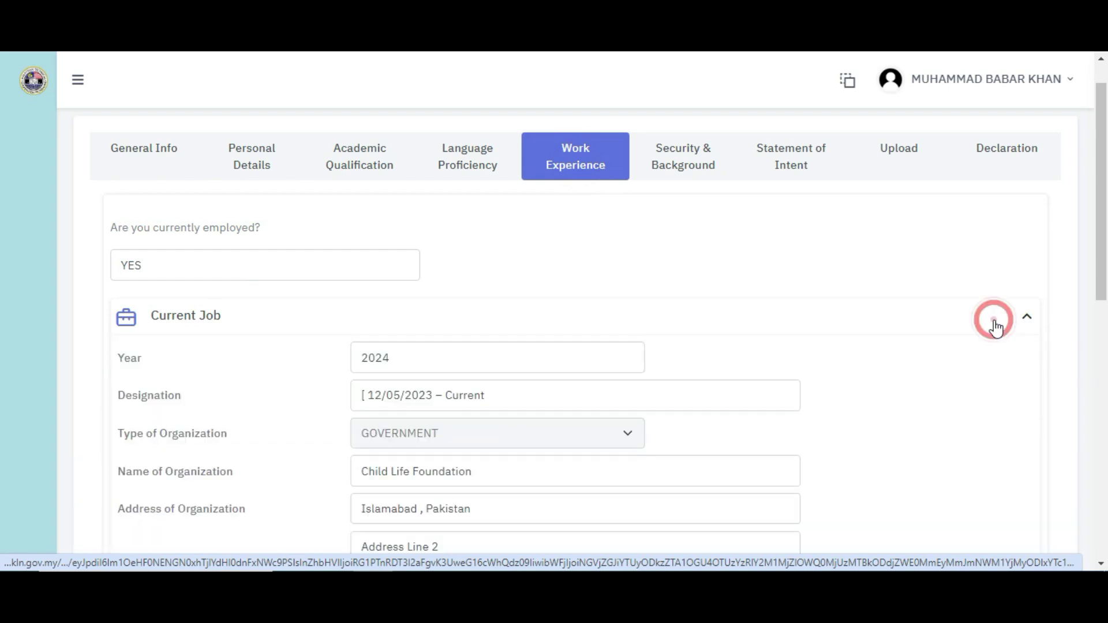
pyautogui.scroll(-2, 3, 254)
pyautogui.scroll(-1, 3, 266)
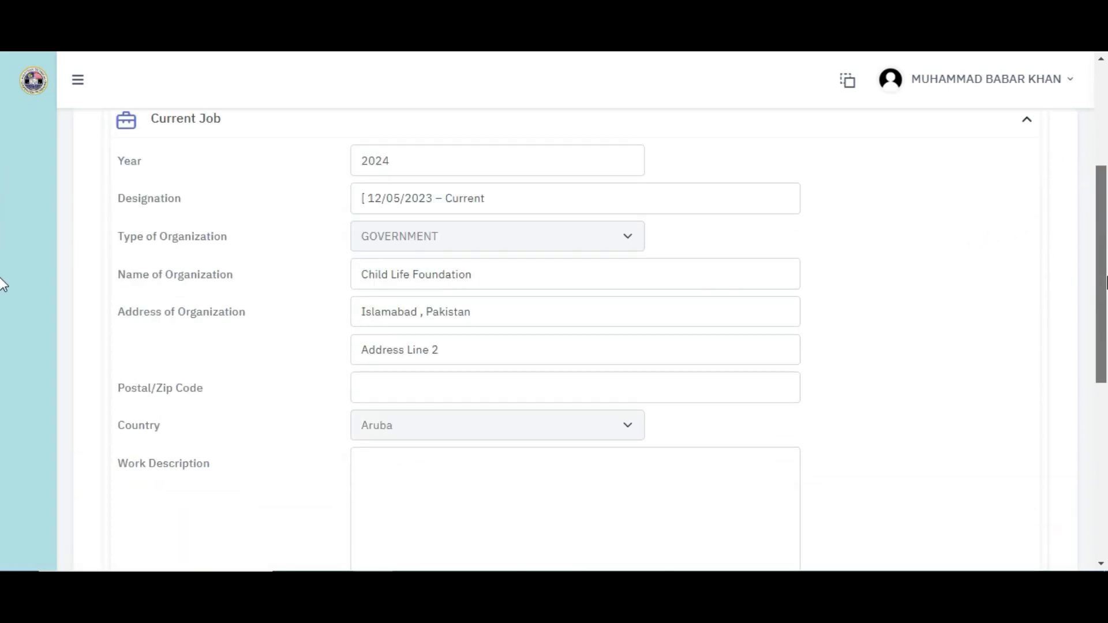
pyautogui.moveTo(1102, 286); pyautogui.dragTo(1102, 228)
pyautogui.click(992, 423)
pyautogui.scroll(-1, 606, 146)
pyautogui.click(606, 146)
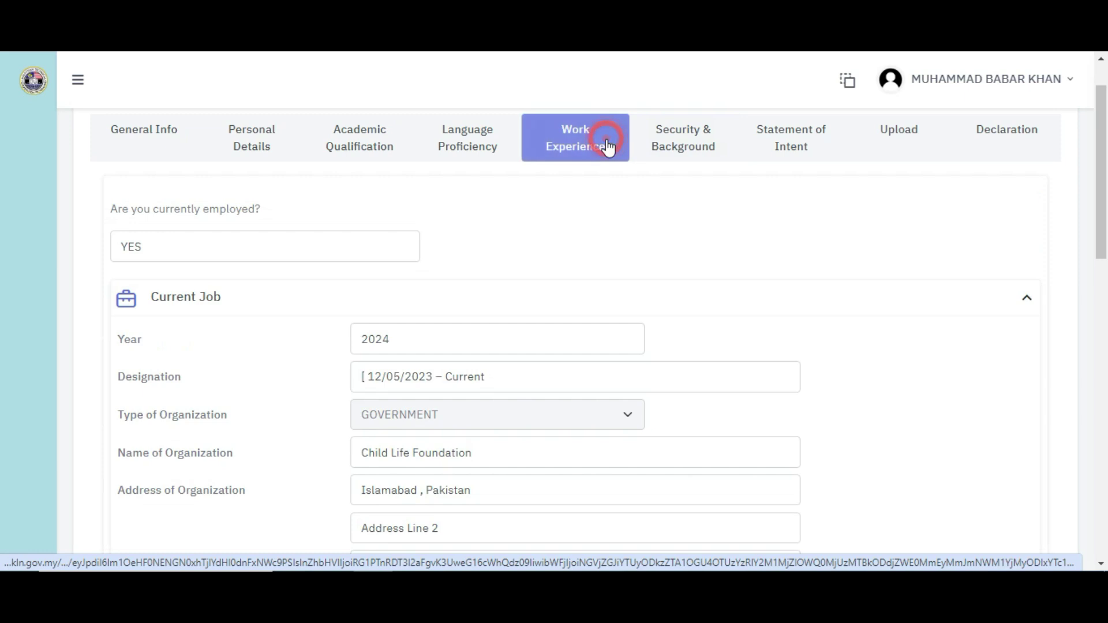
# Browse the security and background questions and expand Question 19 to see its answer.
pyautogui.click(709, 154)
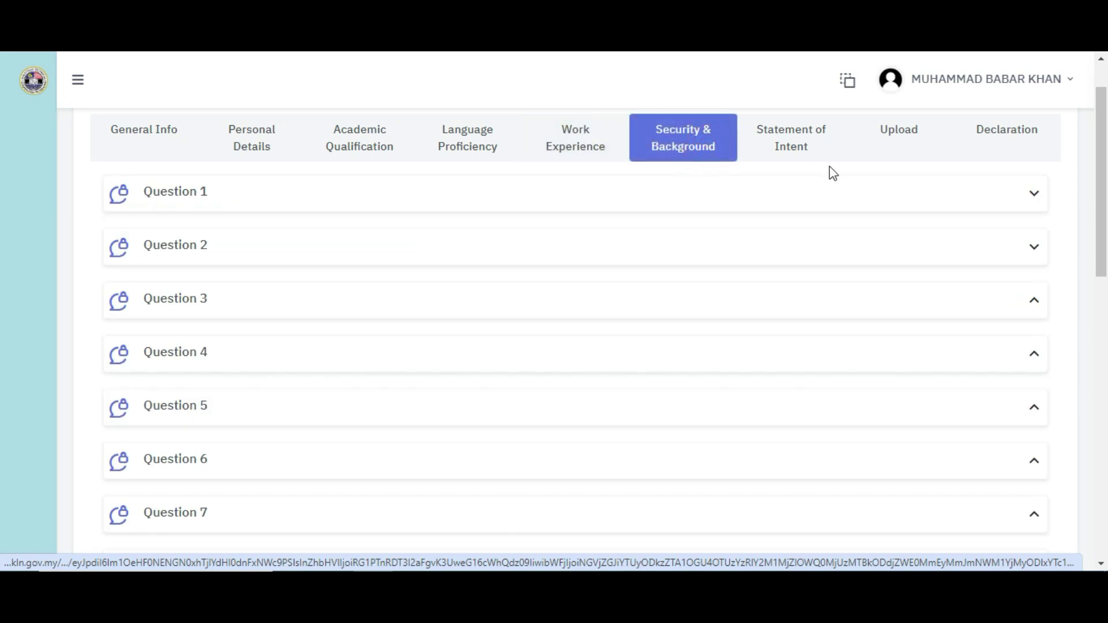
pyautogui.click(999, 200)
pyautogui.scroll(-12, 3, 396)
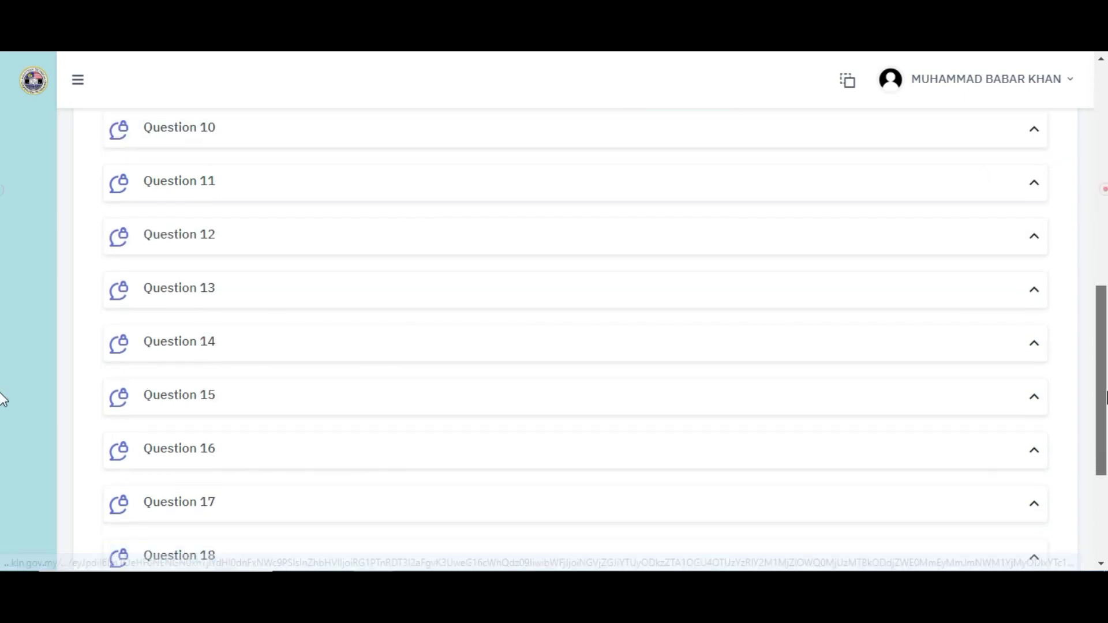
pyautogui.click(1002, 385)
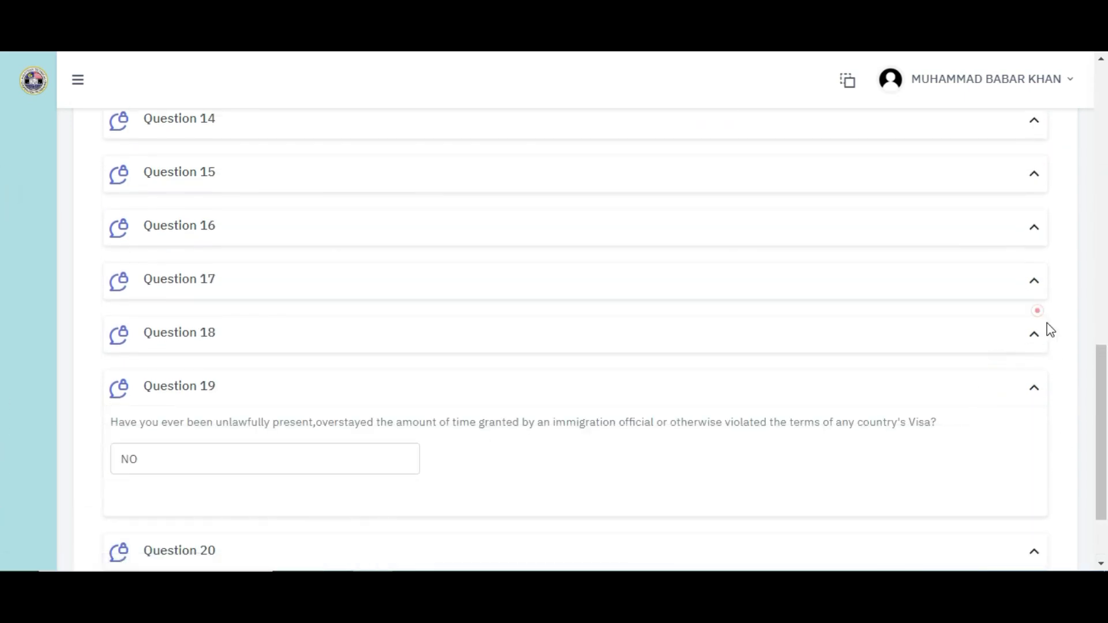
pyautogui.click(1036, 311)
pyautogui.moveTo(1101, 420); pyautogui.dragTo(1101, 138)
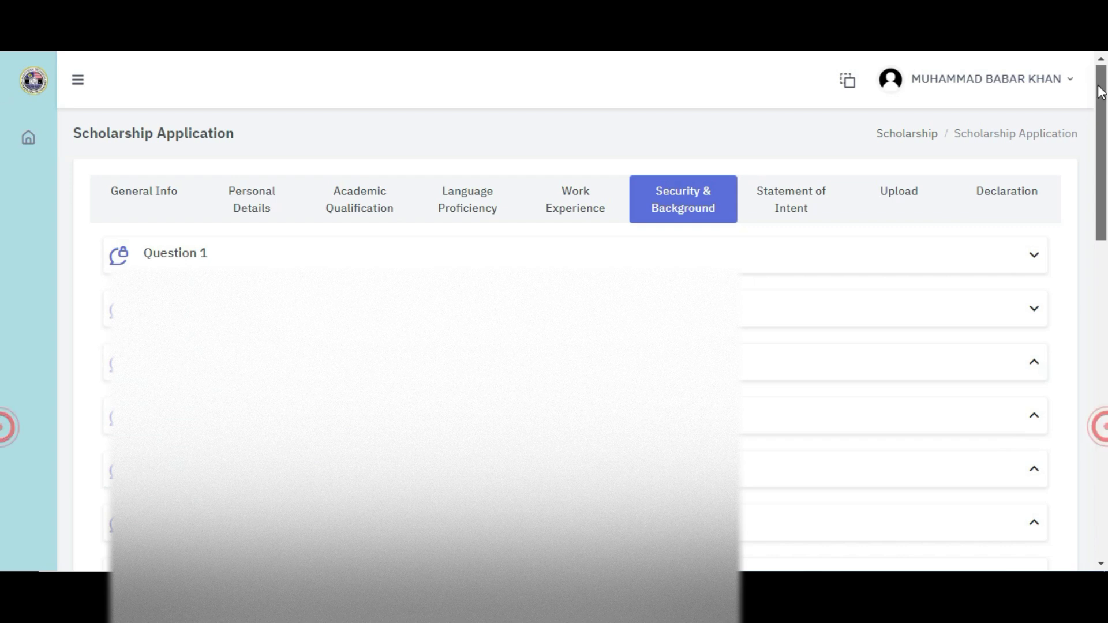
# Open the application's Statement of Intent section and look through it from beginning to end.
pyautogui.click(799, 218)
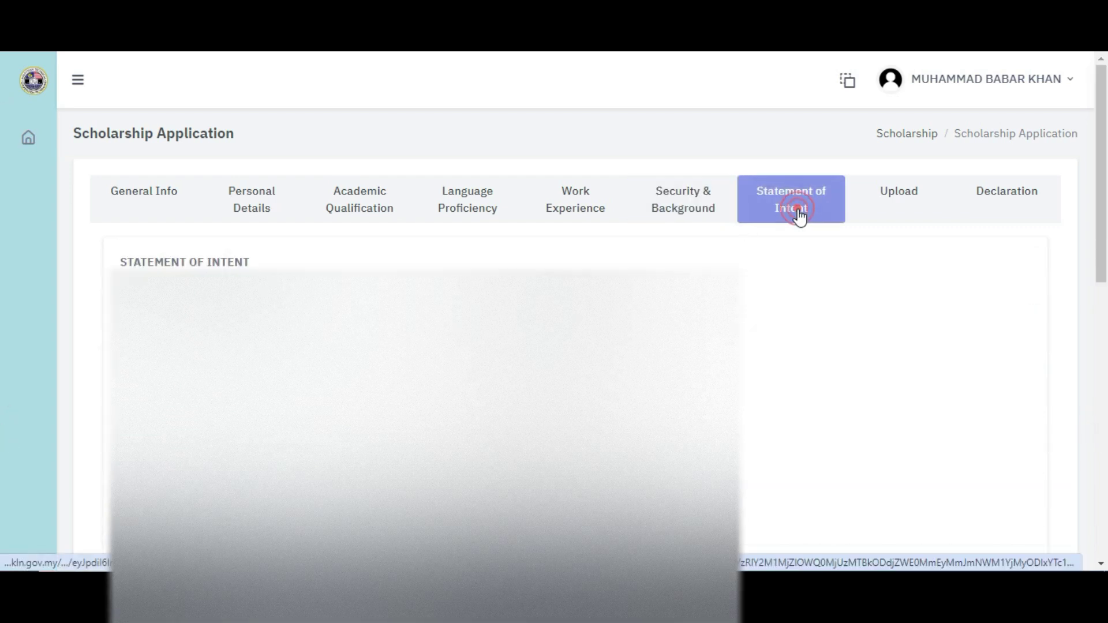
pyautogui.moveTo(1103, 154); pyautogui.dragTo(1104, 523)
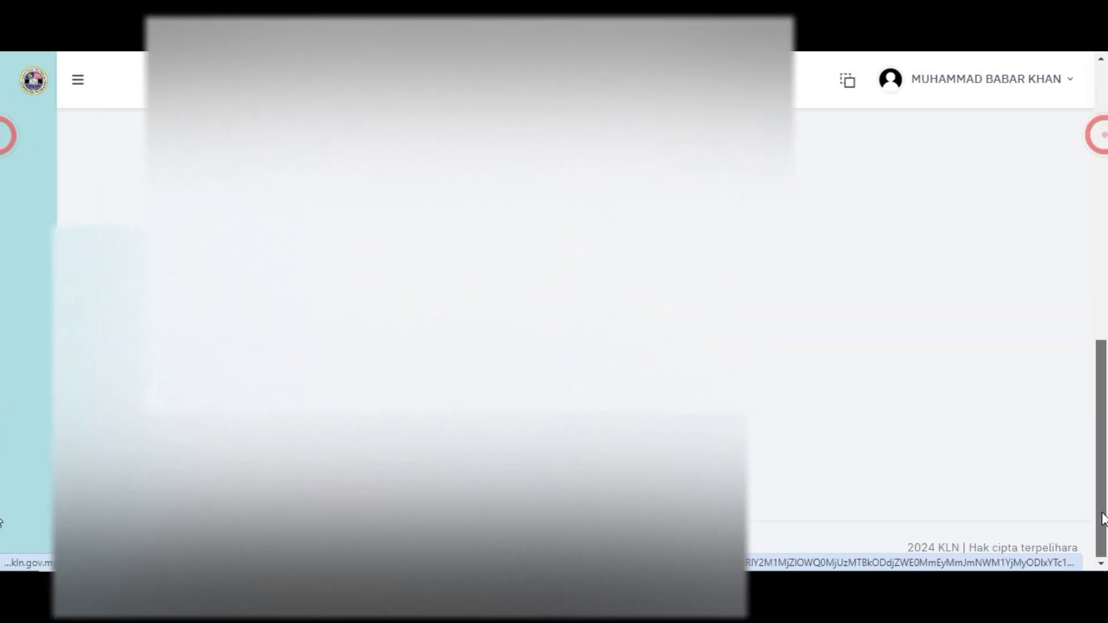
pyautogui.moveTo(1103, 406); pyautogui.dragTo(1102, 89)
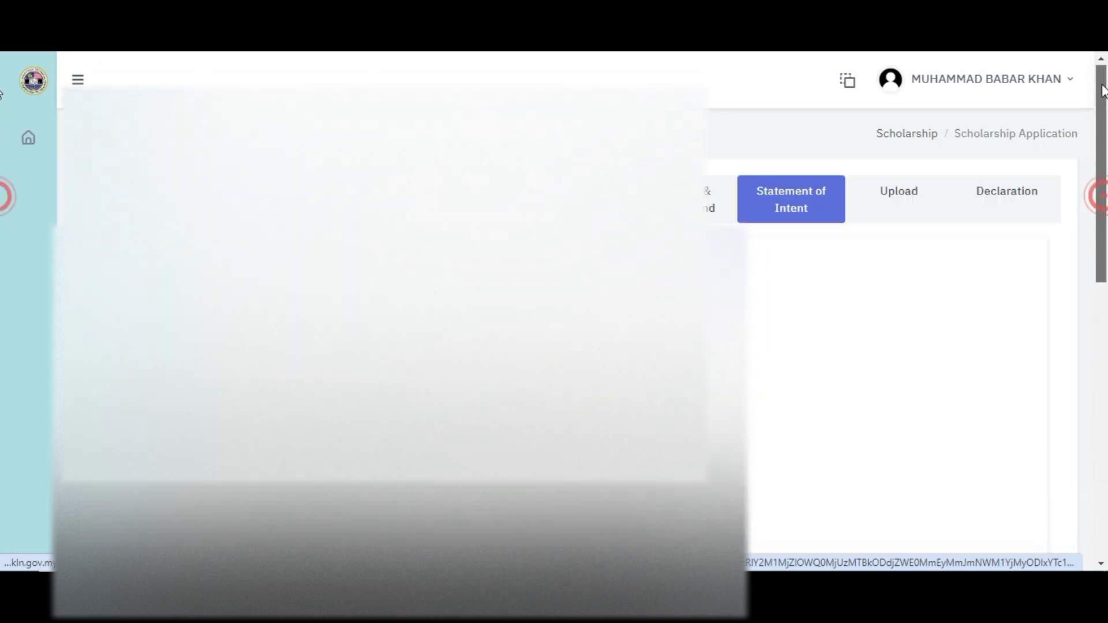
# Open the Upload section and review the list of required PDF documents and their file attachments.
pyautogui.click(899, 199)
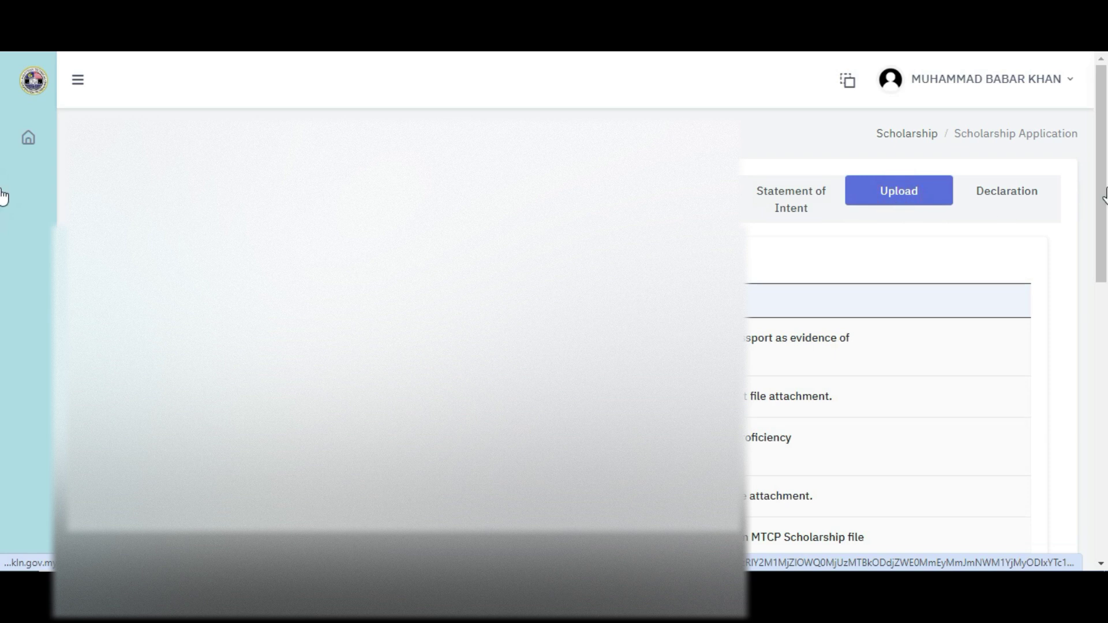
pyautogui.moveTo(1101, 159); pyautogui.dragTo(1099, 201)
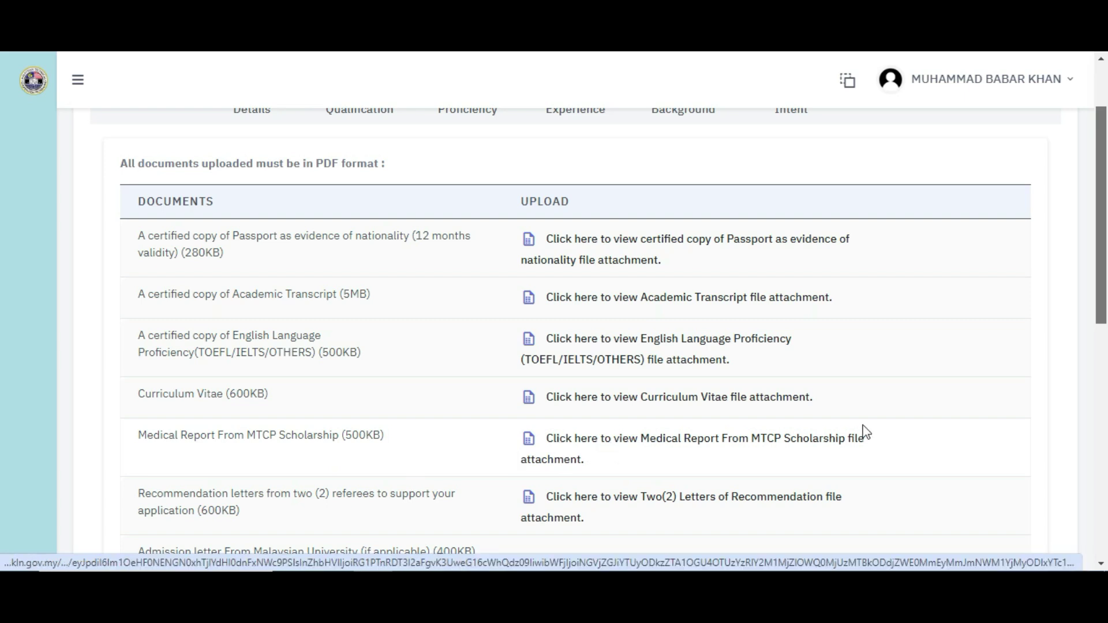
pyautogui.scroll(-1, 412, 382)
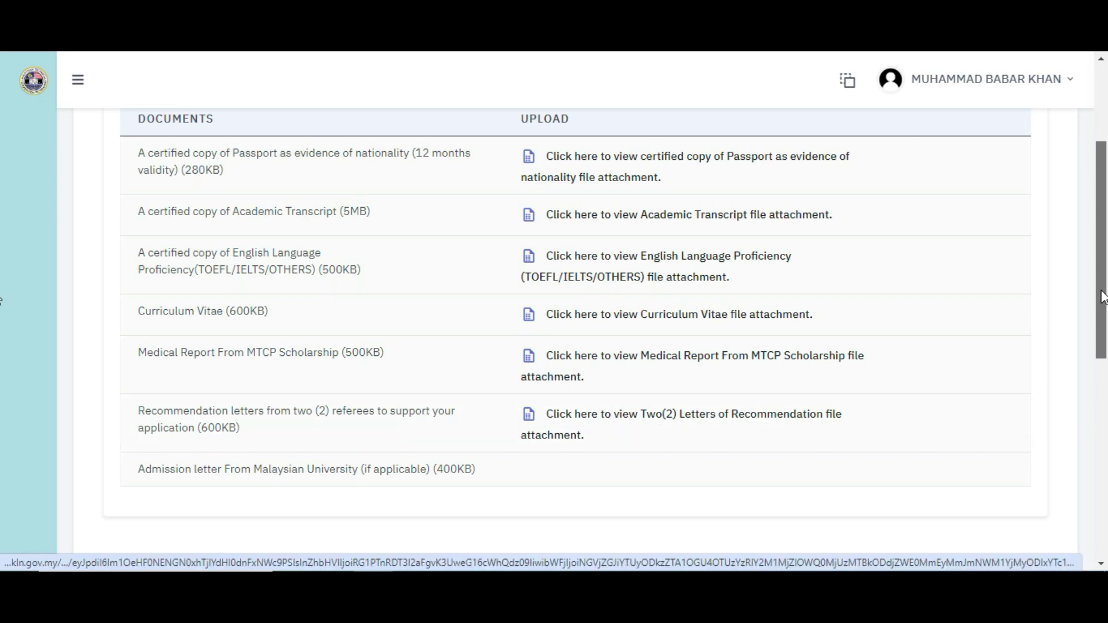
pyautogui.scroll(-1, 1103, 297)
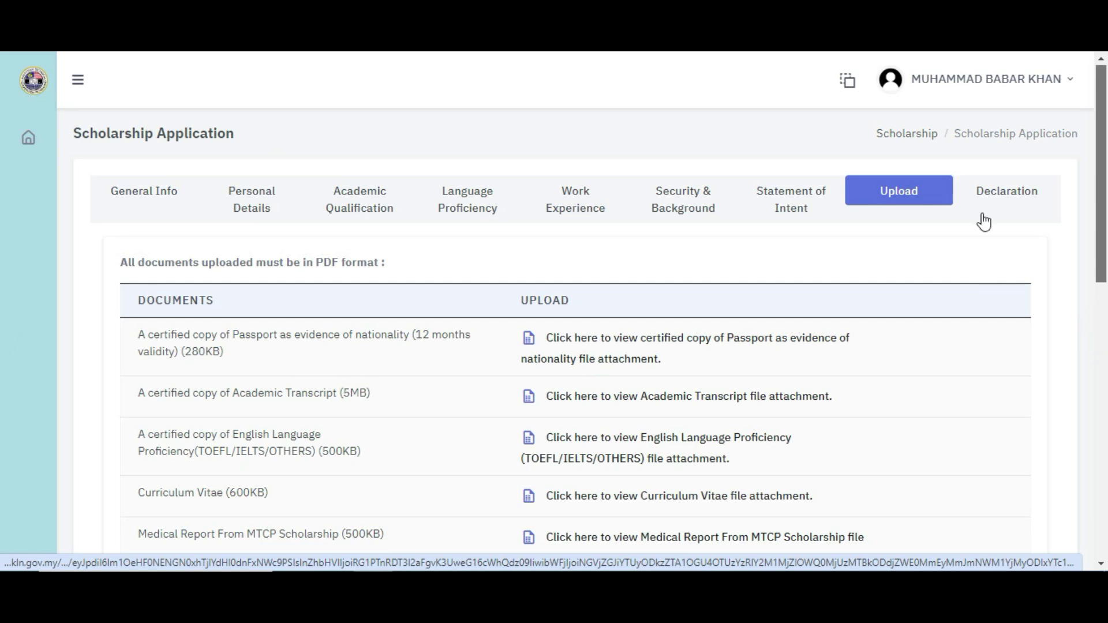
# Open the Declaration section and review the court conviction question and the certification and undertaking statements.
pyautogui.click(1006, 204)
pyautogui.scroll(-3, 1033, 225)
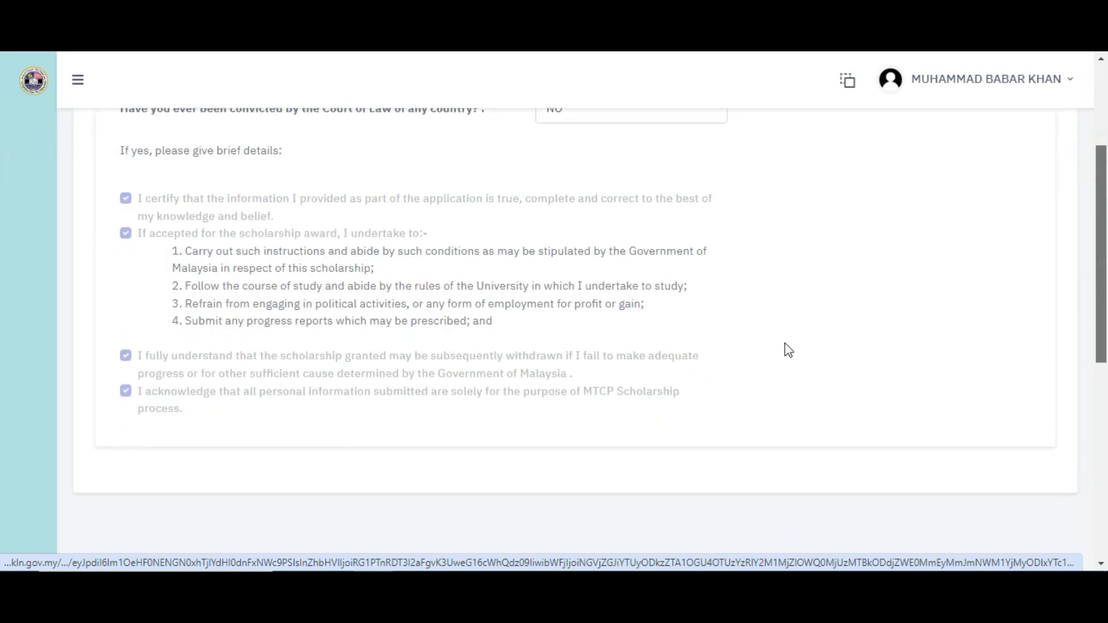
pyautogui.scroll(-5, 2, 282)
pyautogui.scroll(10, 3, 172)
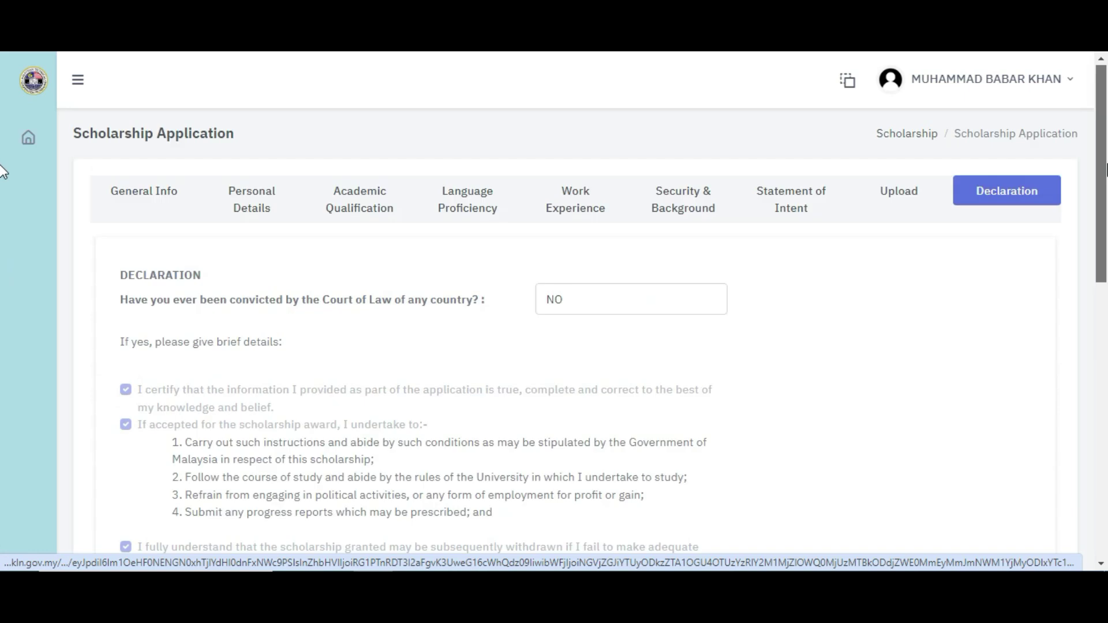
pyautogui.scroll(-5, 2, 250)
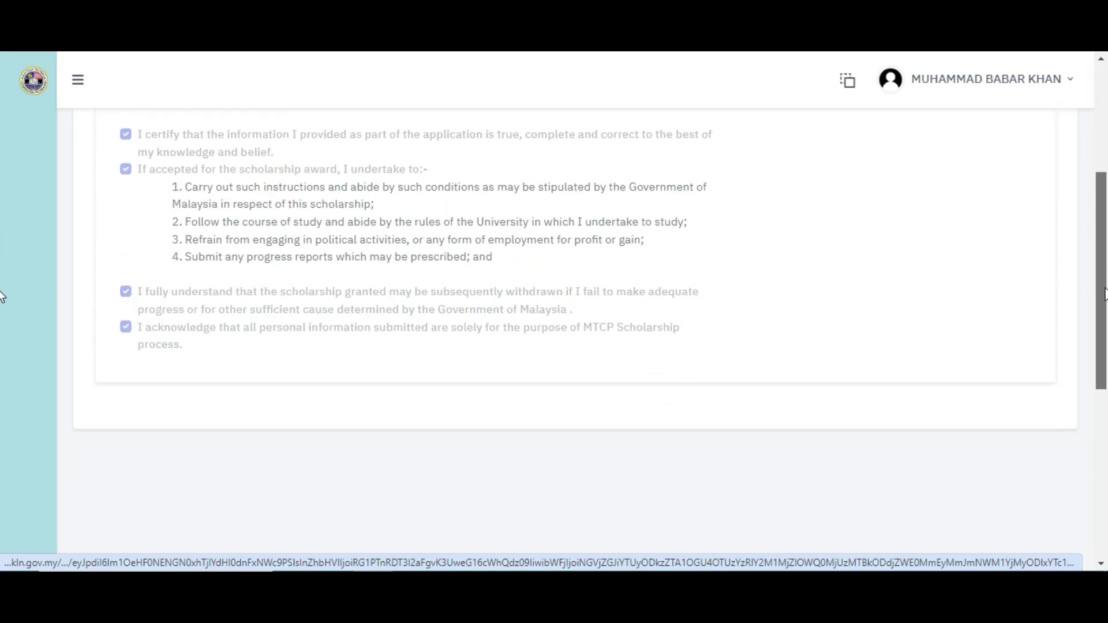
pyautogui.scroll(5, 2, 309)
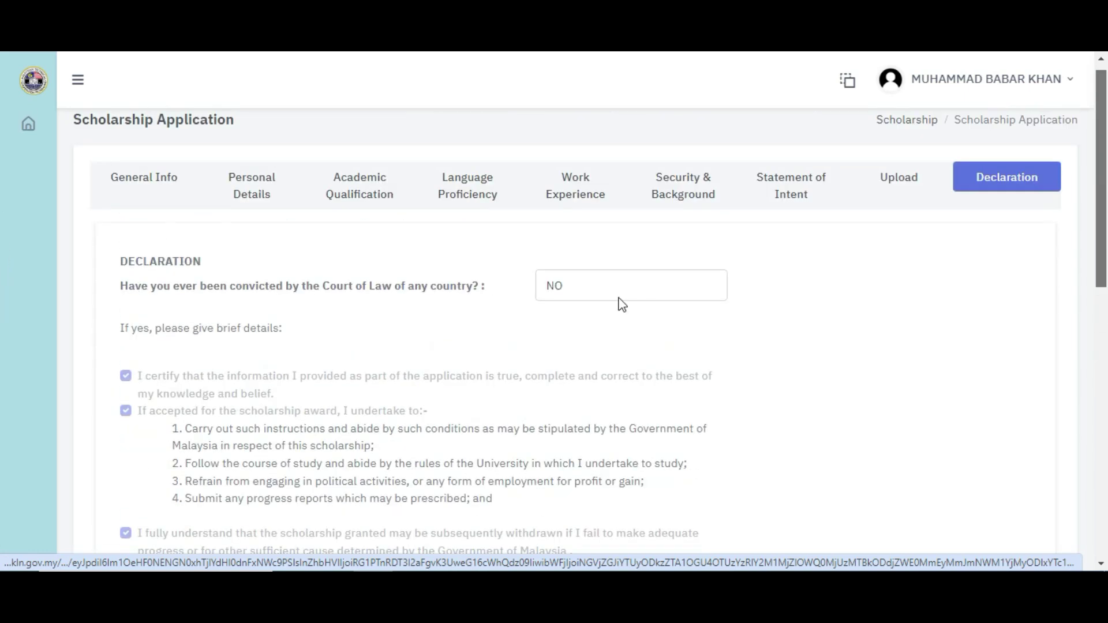
pyautogui.scroll(-10, 3, 198)
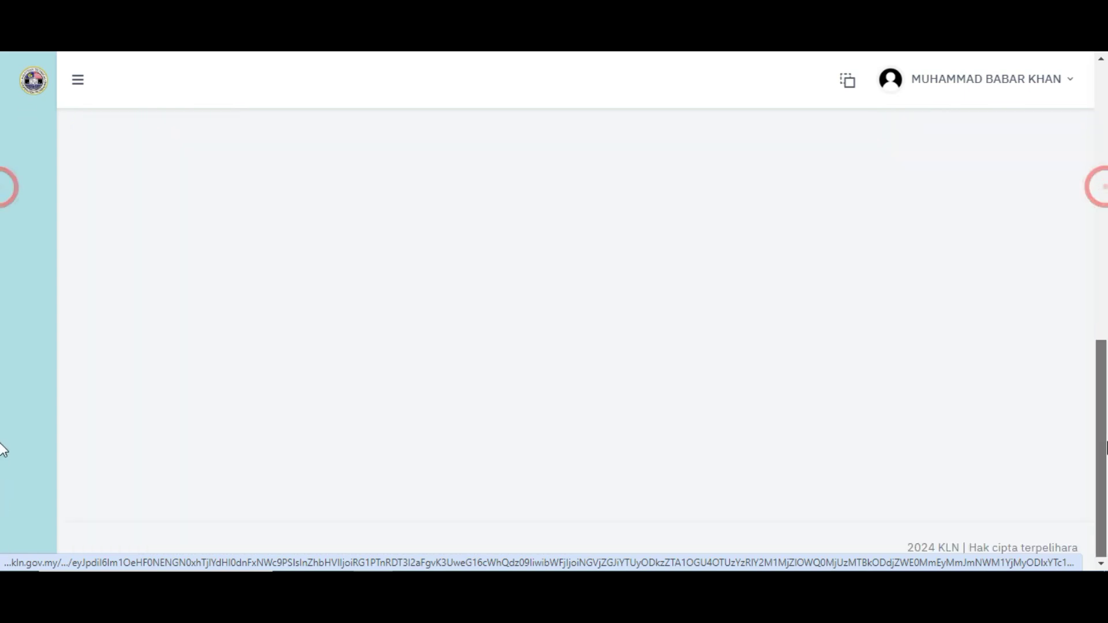
pyautogui.scroll(10, 1039, 243)
pyautogui.scroll(-2, 1051, 292)
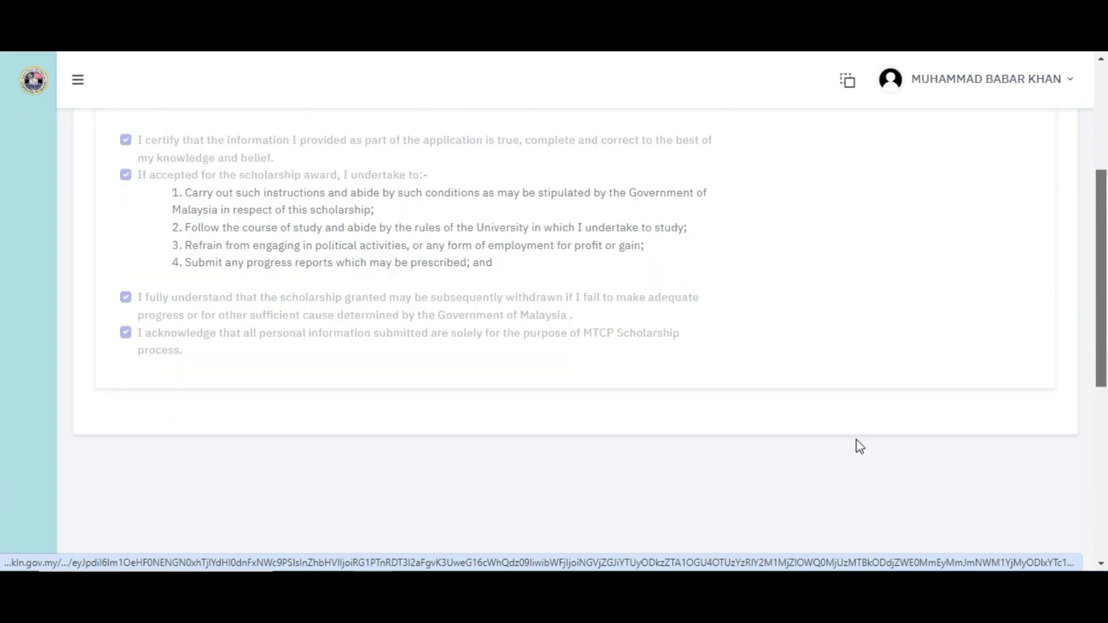
pyautogui.scroll(5, 1100, 140)
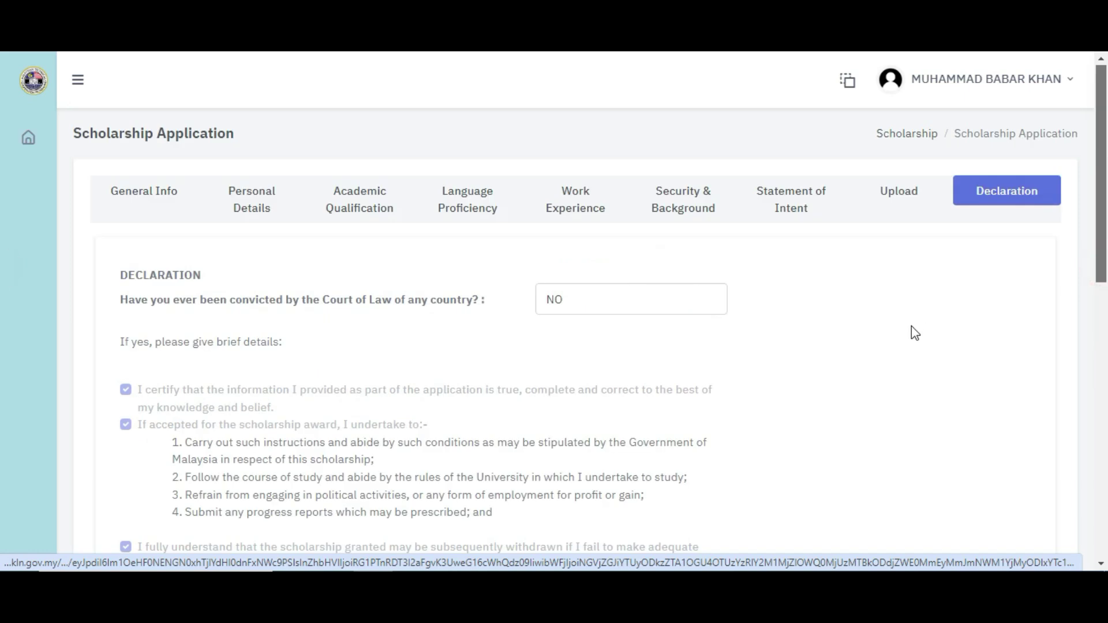